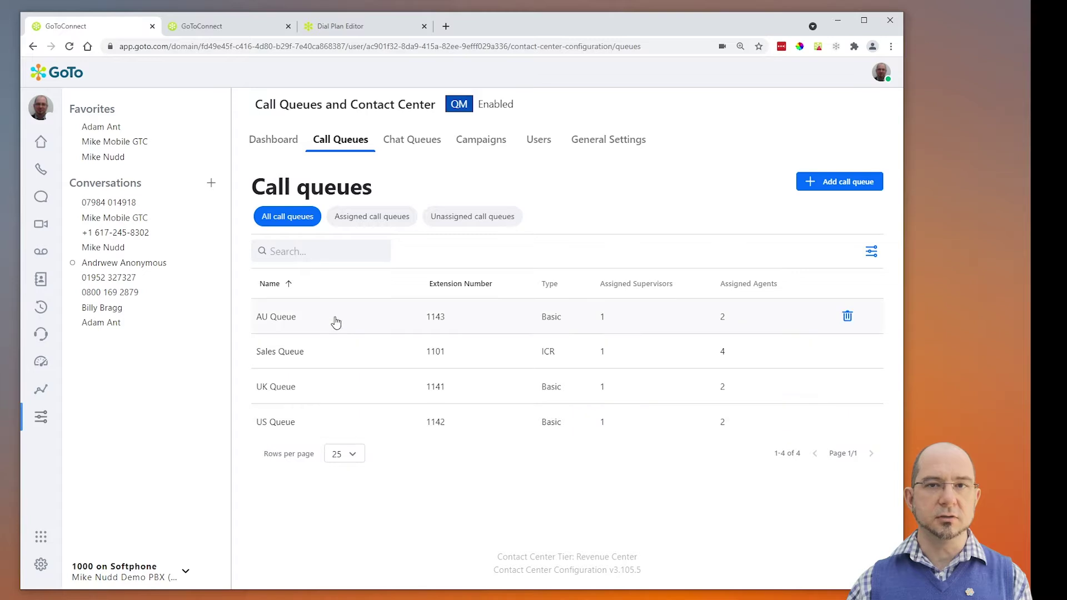
Open the Sales Queue and check the queue types offered in its details, leaving them without saving
left_click(278, 357)
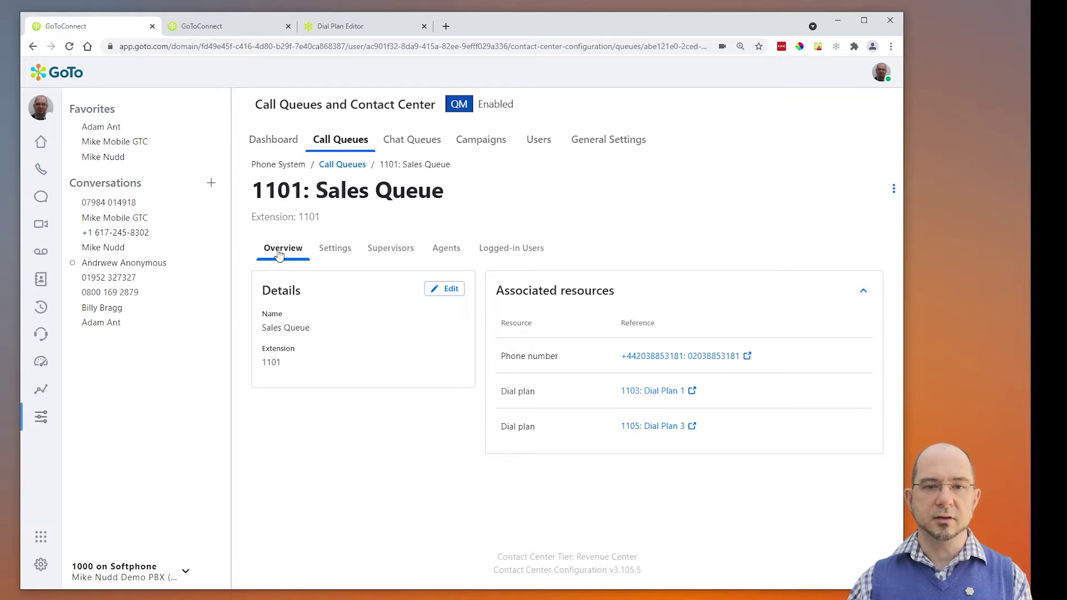
left_click(443, 289)
left_click(443, 370)
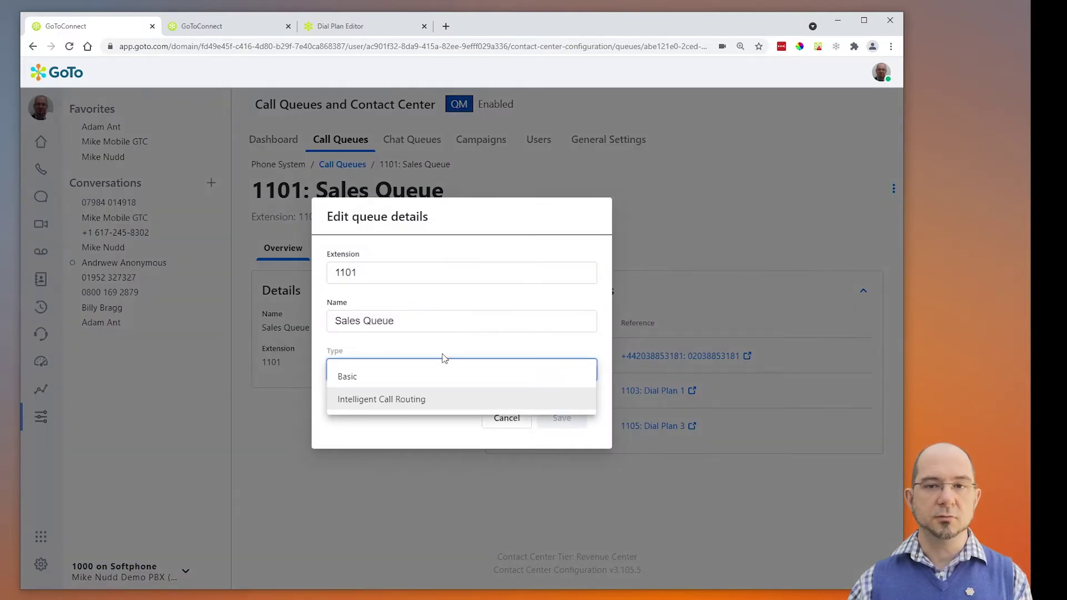
left_click(440, 347)
left_click(506, 414)
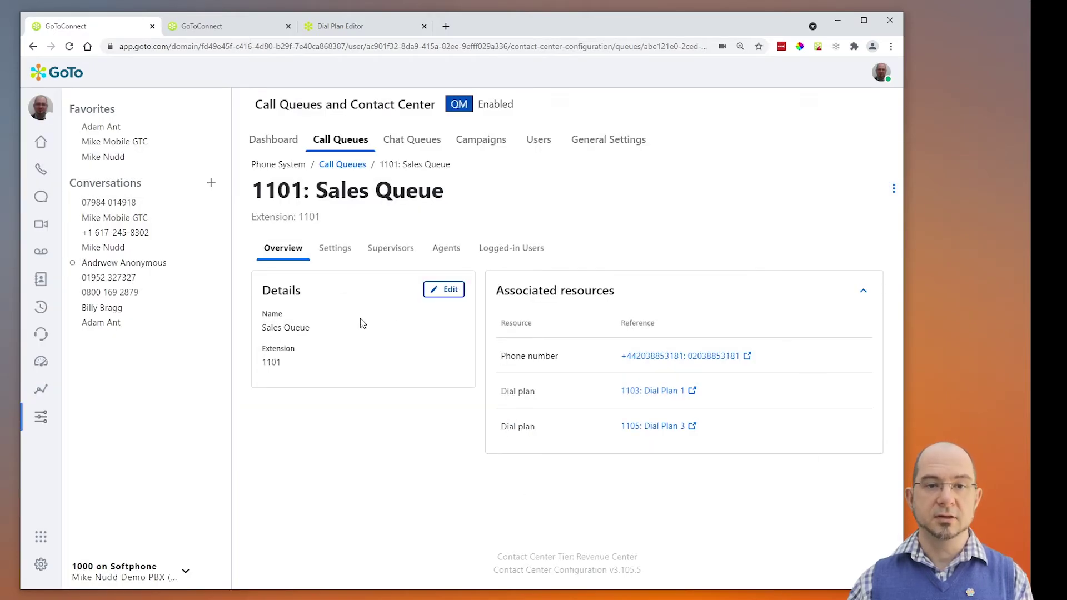
Open the Sales Queue's settings and examine the available agent ring strategies without choosing another one
left_click(337, 250)
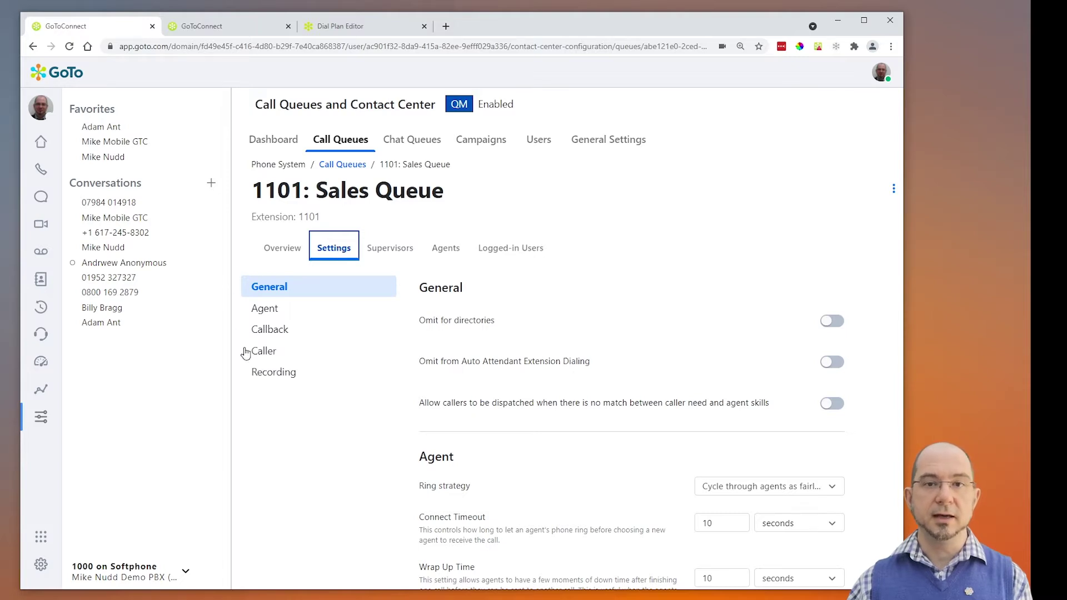
left_click(251, 408)
scroll(259, 407, "down", 2)
scroll(262, 407, "down", 3)
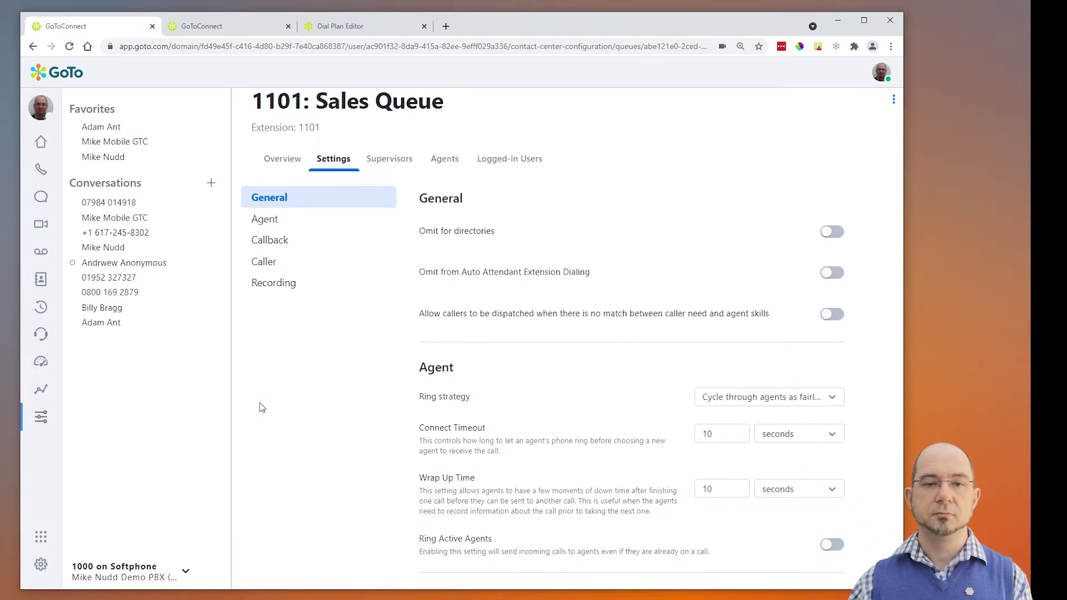
scroll(282, 391, "down", 2)
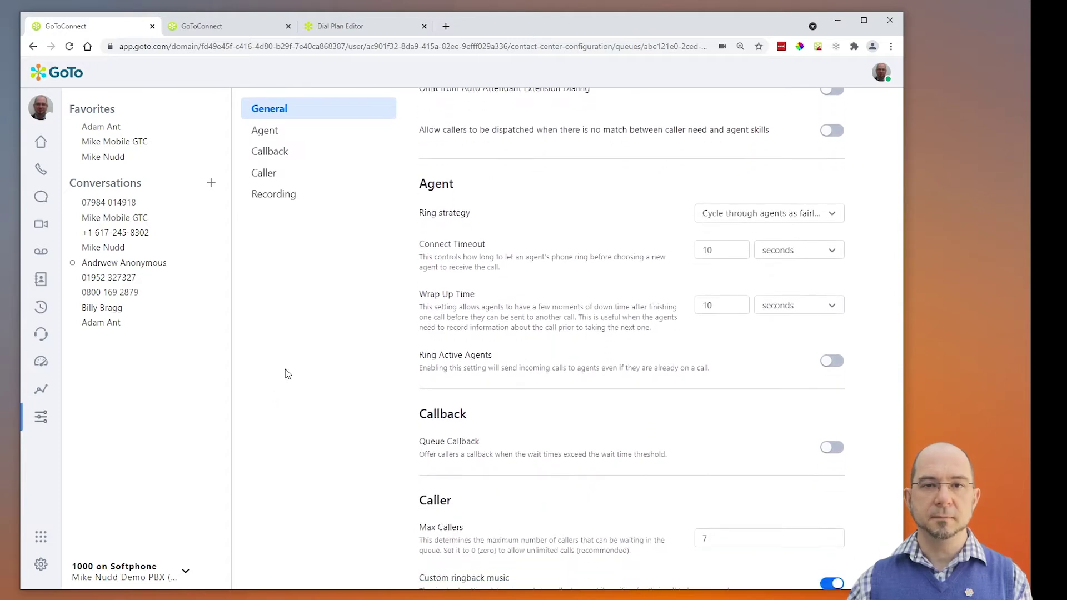
left_click_drag(421, 146, 472, 147)
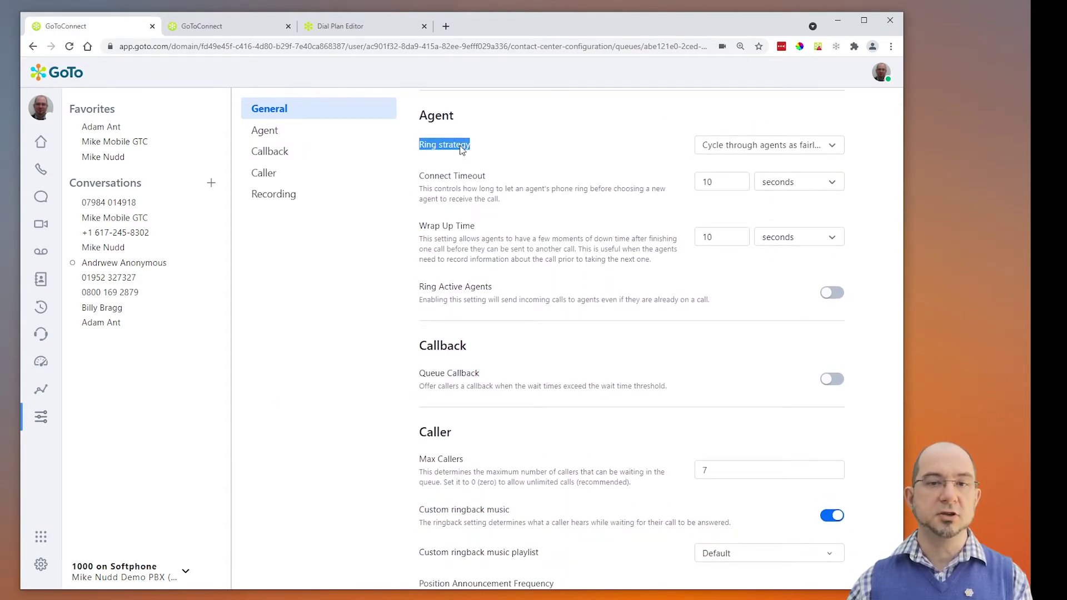
left_click(753, 146)
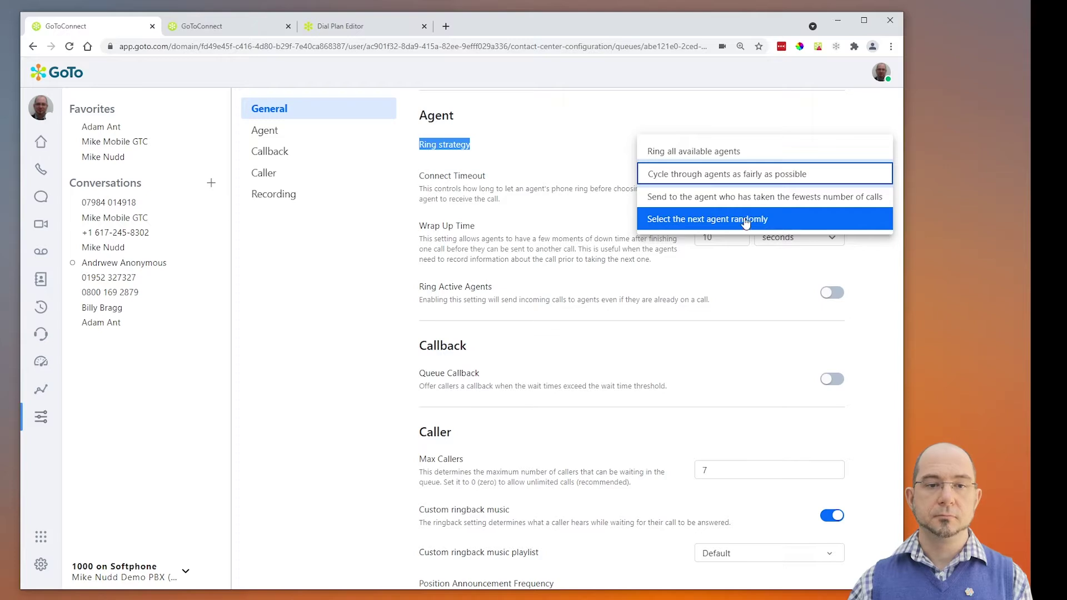
left_click(534, 179)
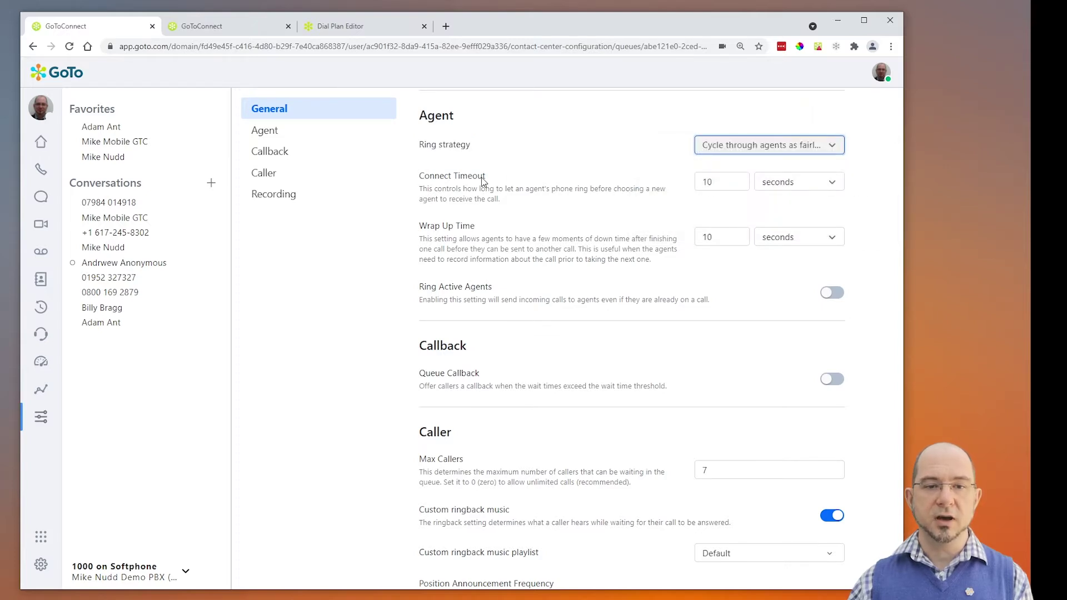
Review the Connect Timeout and Wrap Up Time values in the Sales Queue's agent settings
left_click(421, 180)
left_click_drag(486, 178, 421, 176)
left_click_drag(727, 173, 692, 183)
left_click_drag(486, 222, 414, 226)
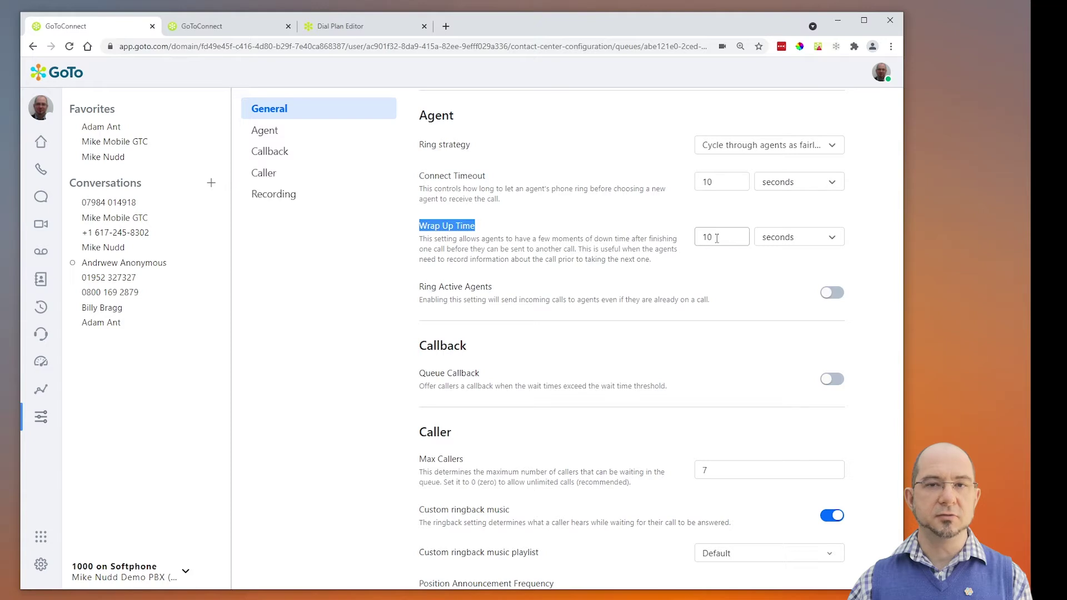
left_click_drag(718, 240, 696, 241)
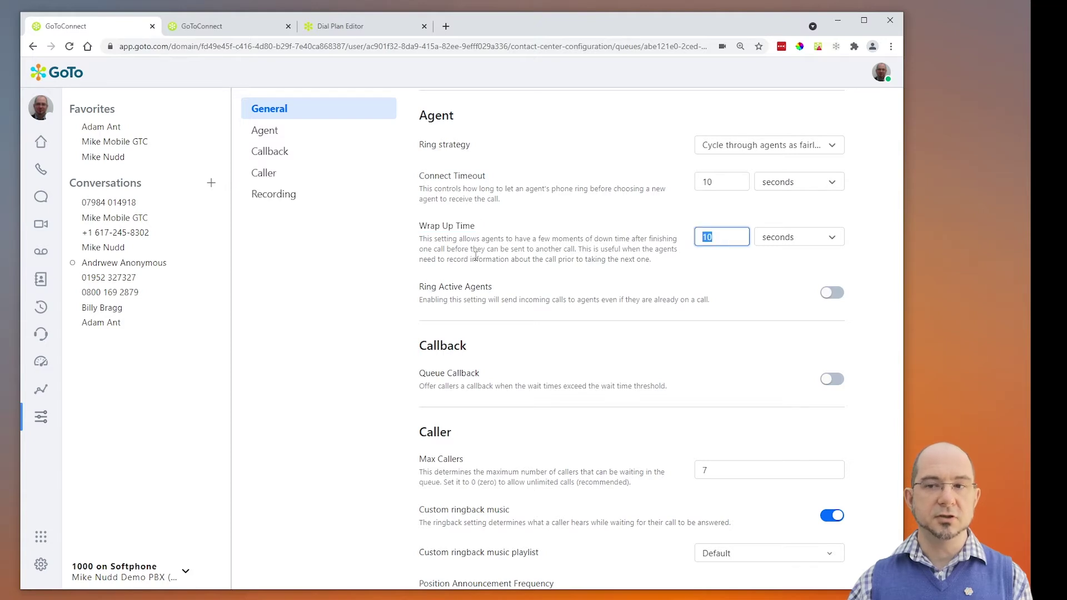
left_click(399, 275)
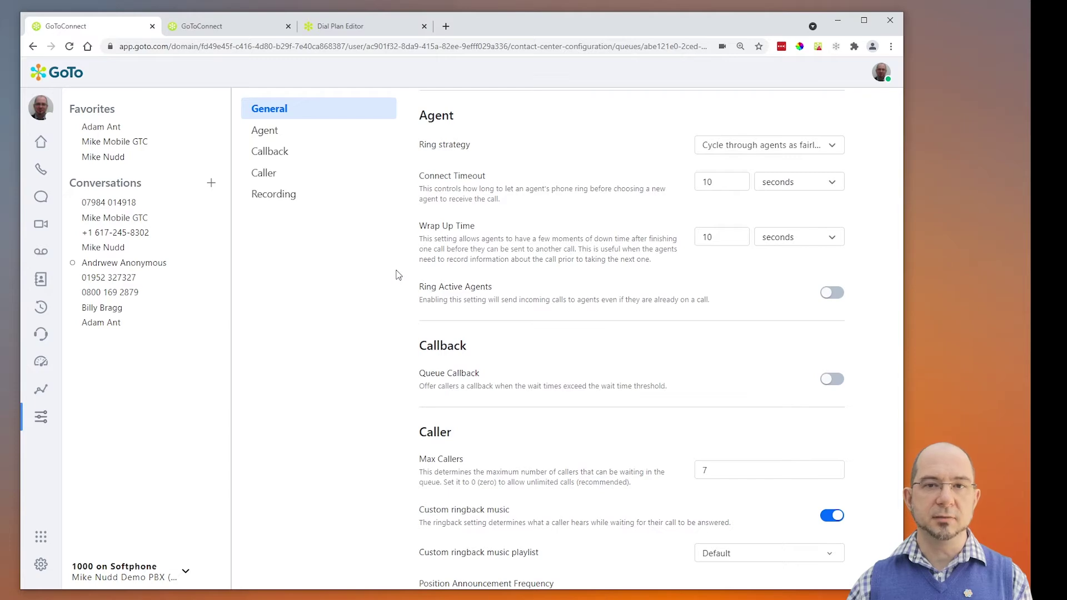
Review the Max Callers limit in the Sales Queue's caller settings
scroll(399, 274, "down", 3)
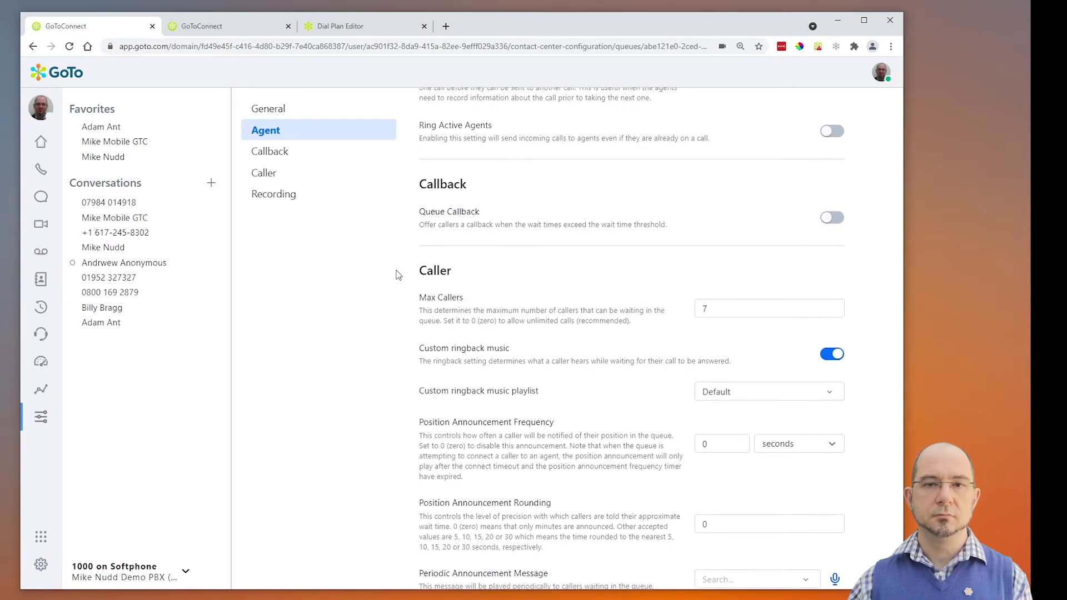
scroll(399, 275, "down", 3)
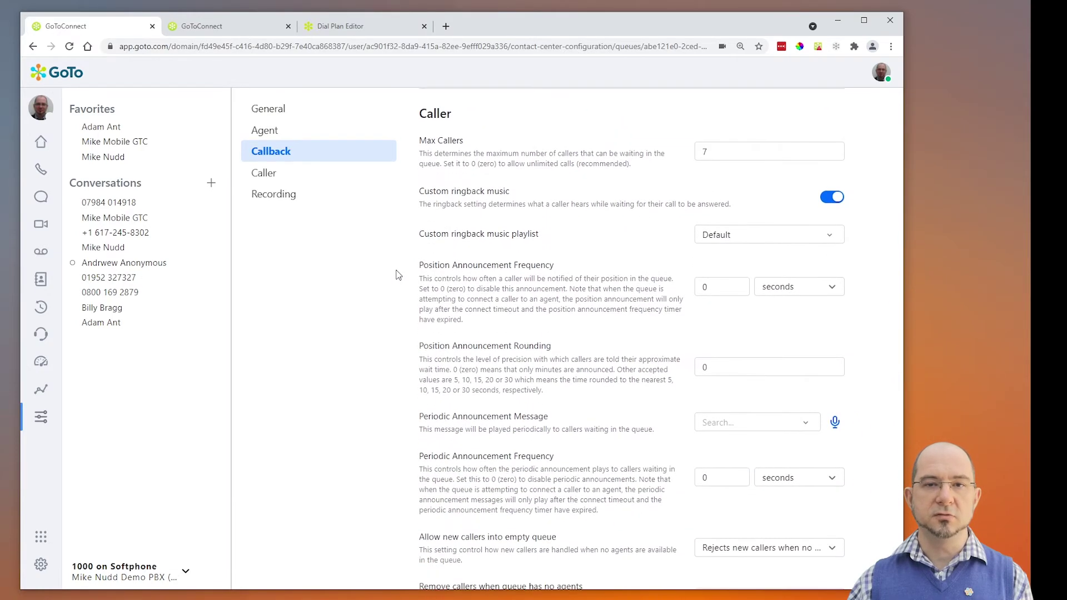
left_click_drag(472, 145, 420, 144)
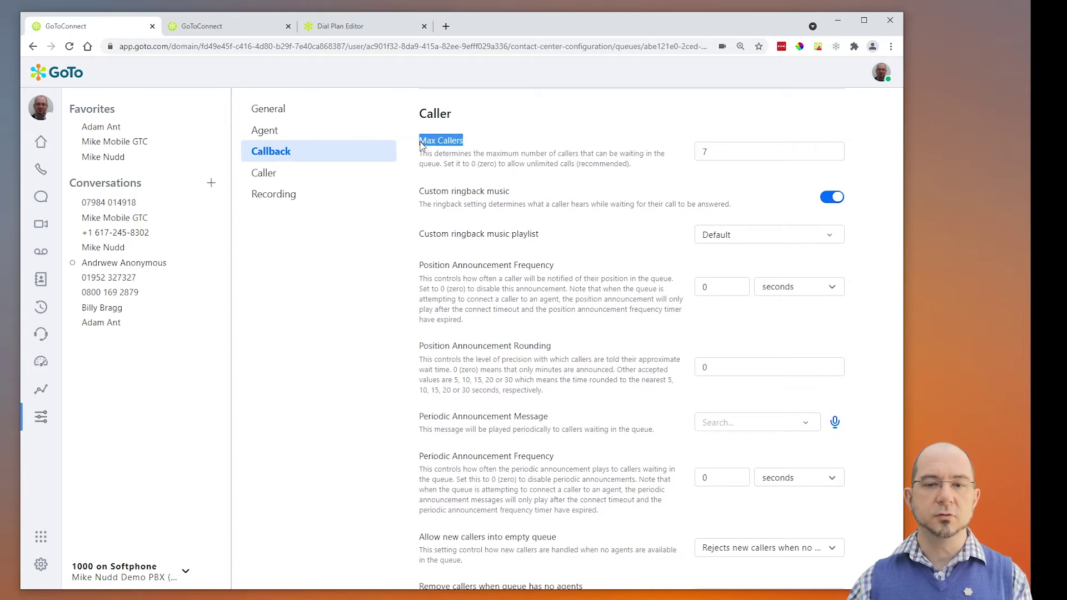
left_click_drag(723, 149, 699, 147)
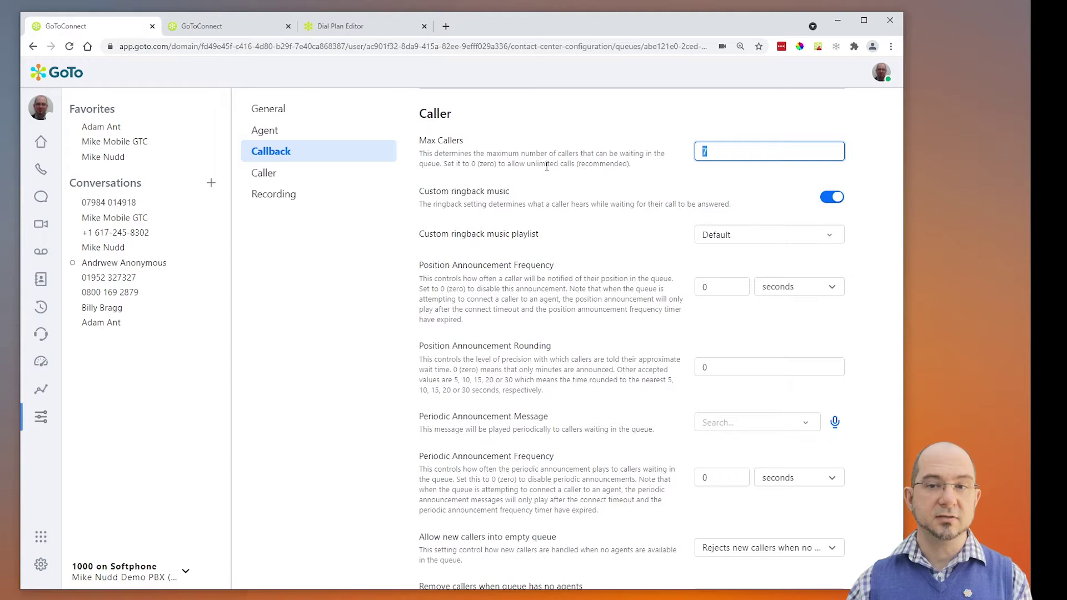
left_click(425, 173)
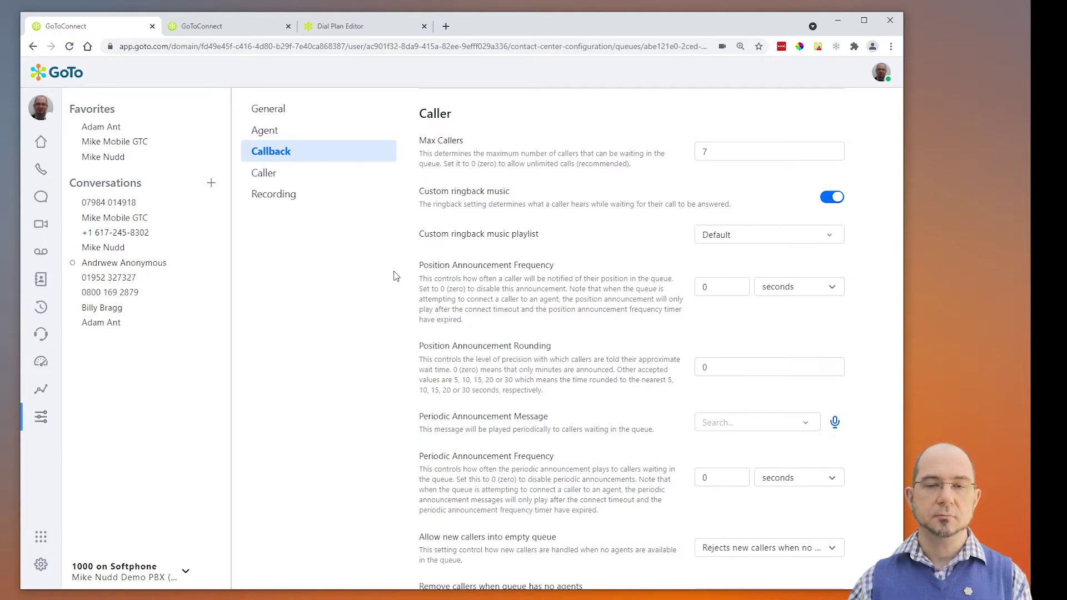
Check the recordings offered for the Periodic Announcement Message and the New Recording form, and leave without saving
scroll(396, 276, "down", 3)
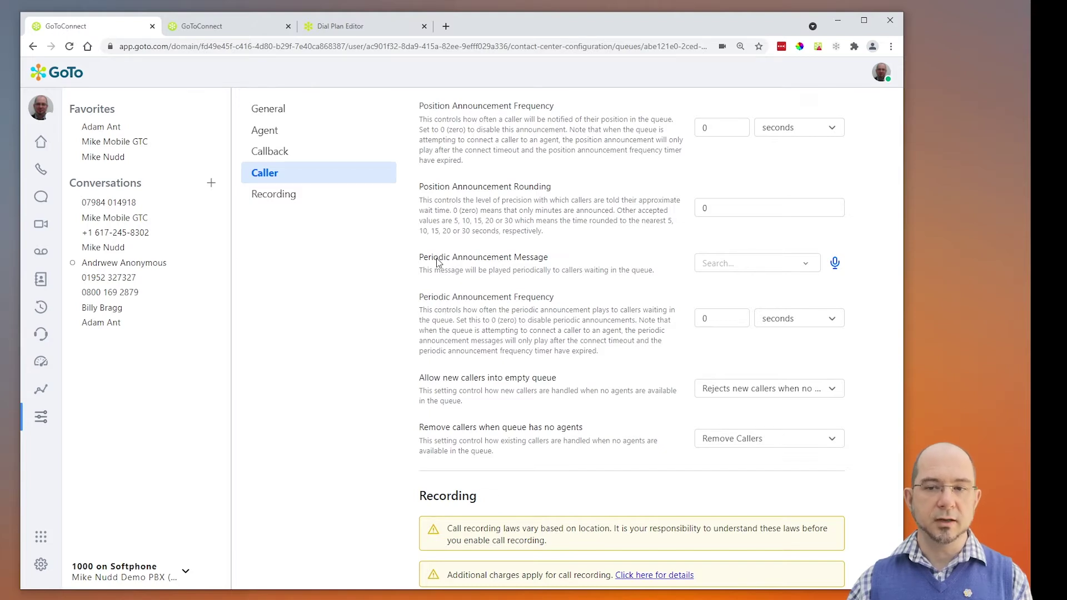
left_click(805, 265)
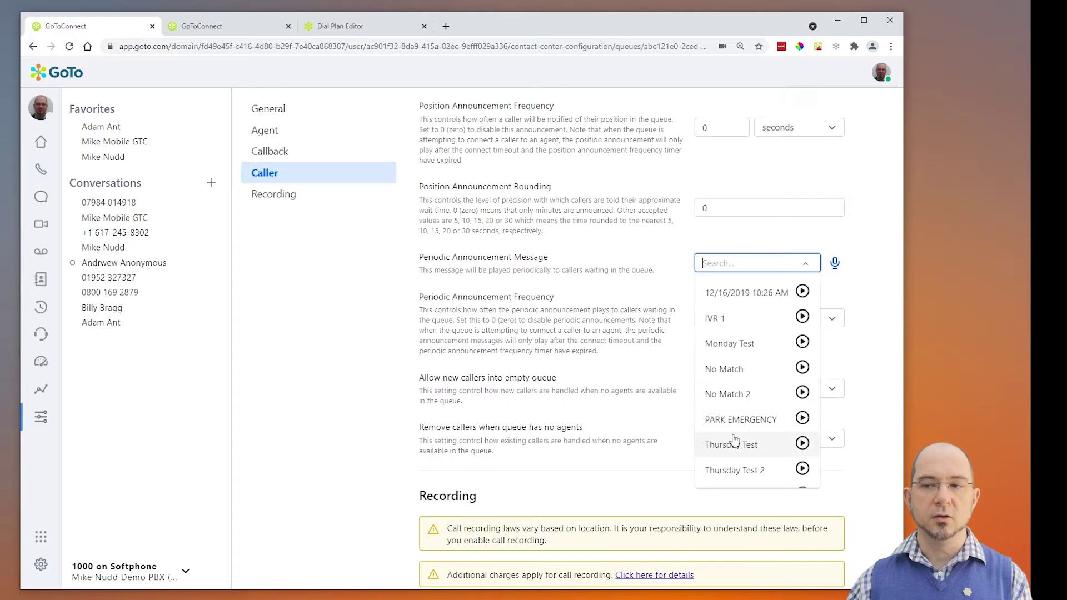
left_click(782, 249)
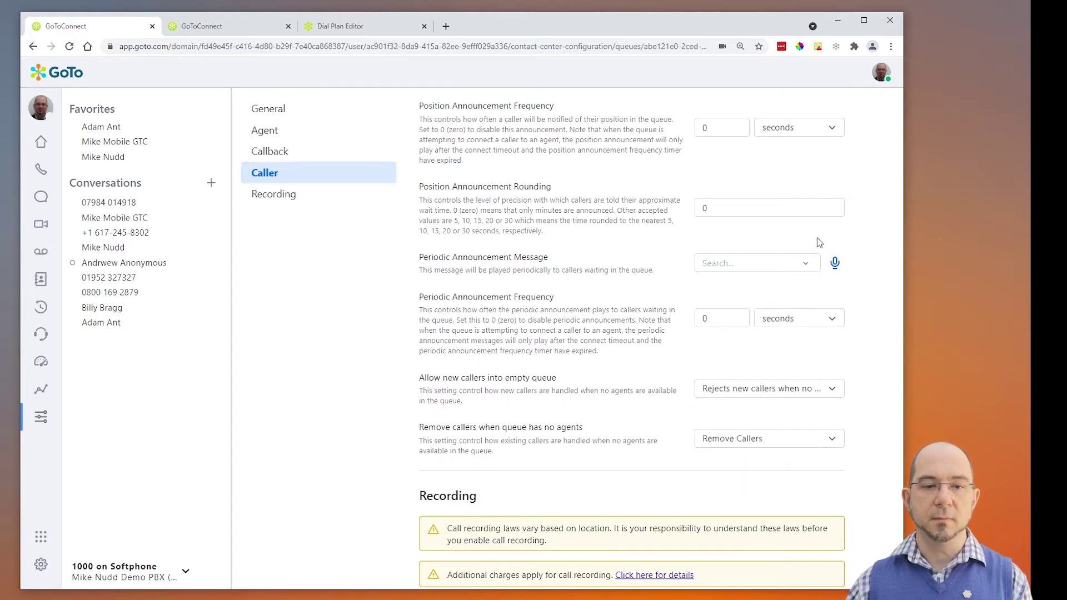
left_click(835, 264)
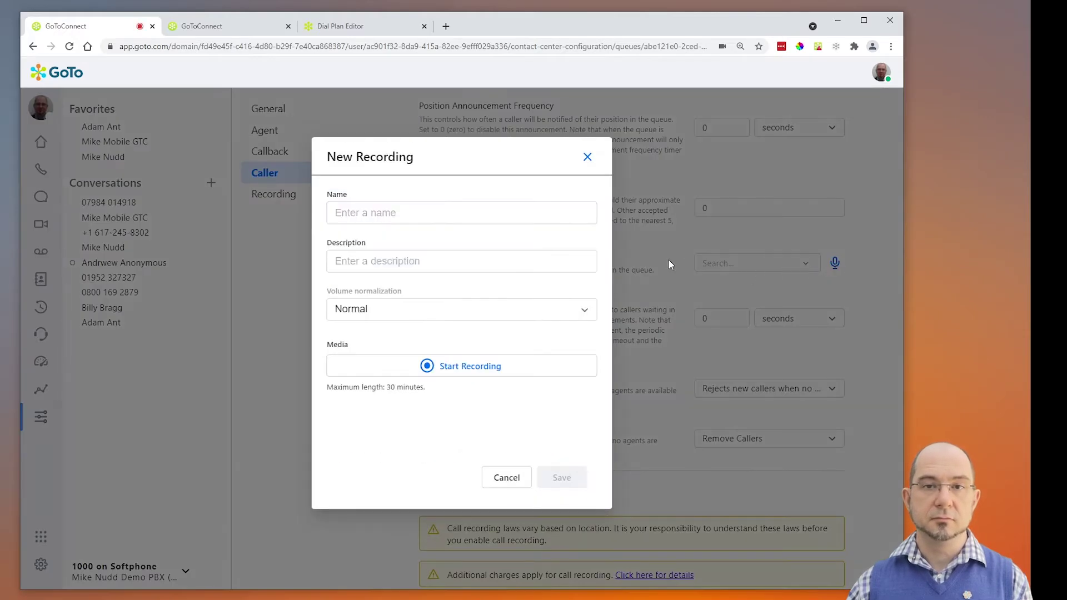
left_click(506, 478)
Turn Record Queue Calls off and back on in the Sales Queue's recording settings
scroll(371, 378, "down", 1)
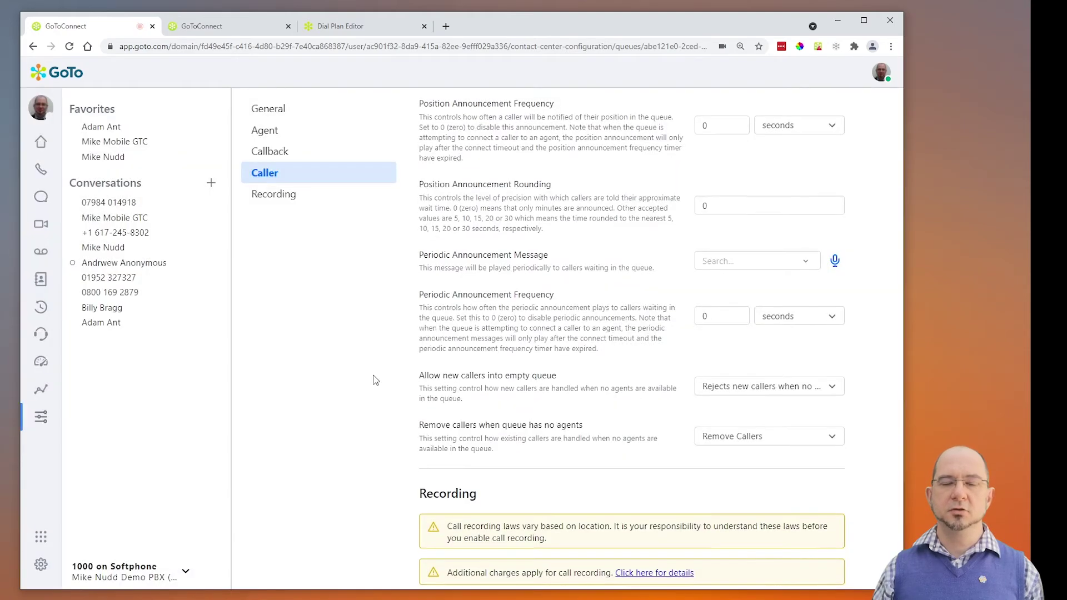
scroll(374, 380, "down", 3)
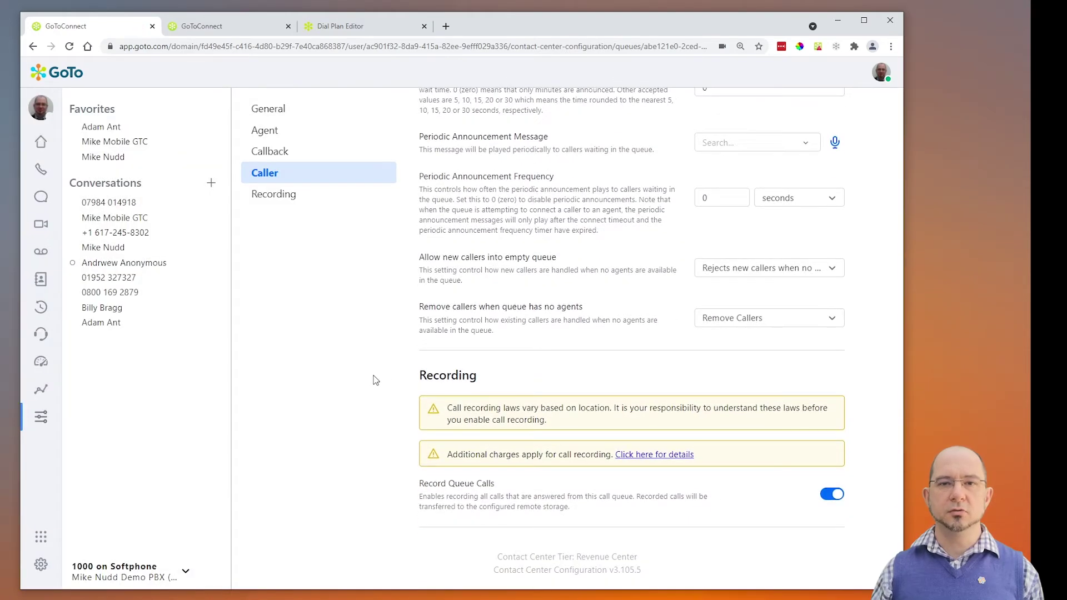
left_click(830, 497)
left_click(831, 496)
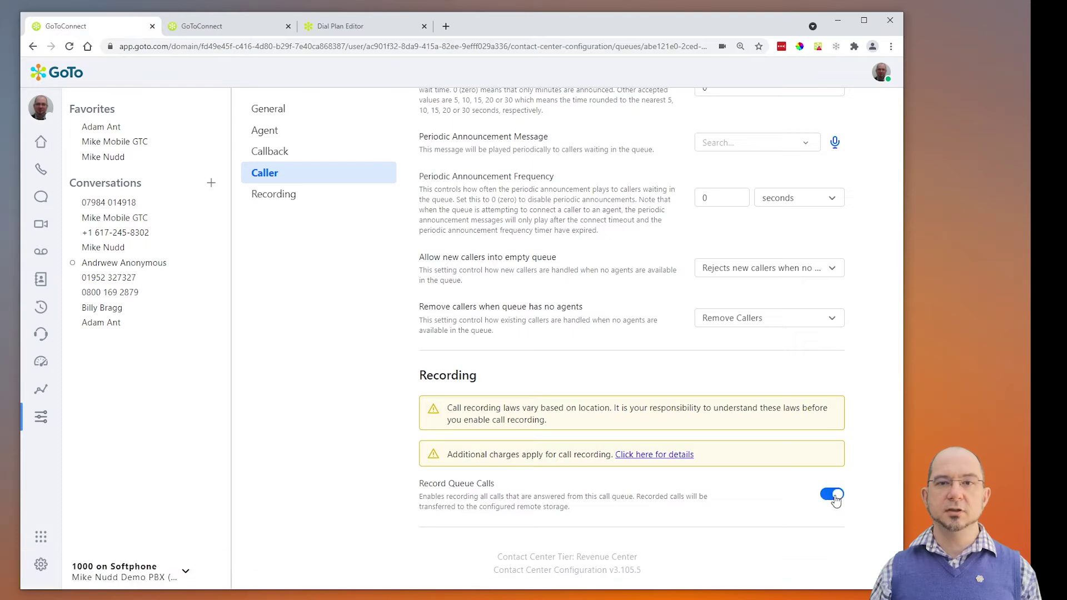
Assign another supervisor to the Sales Queue, searching by first name, and unassign that same supervisor again
scroll(382, 363, "up", 3)
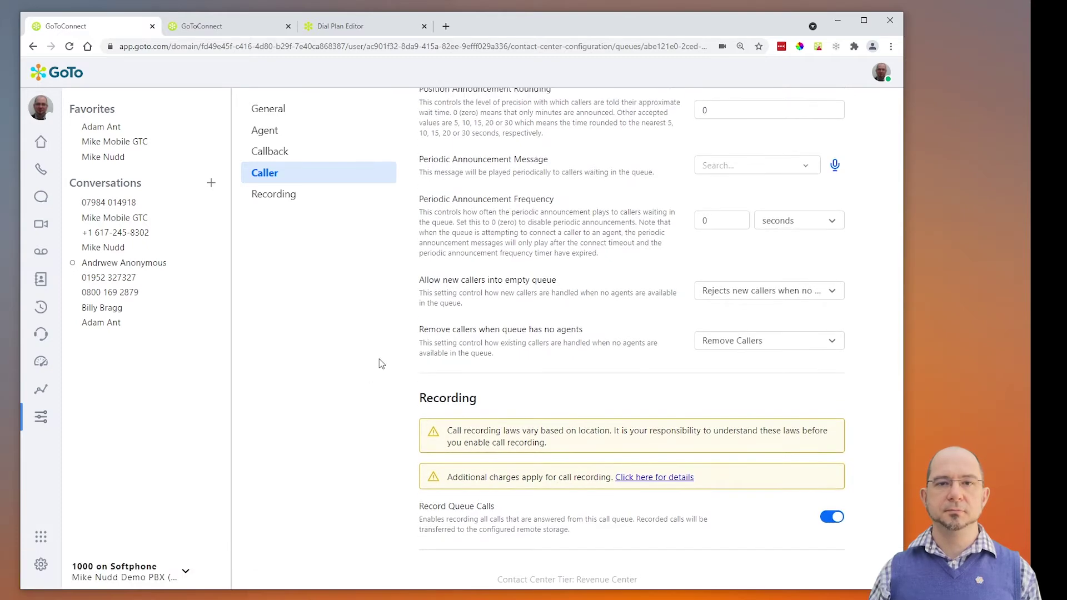
scroll(381, 363, "up", 15)
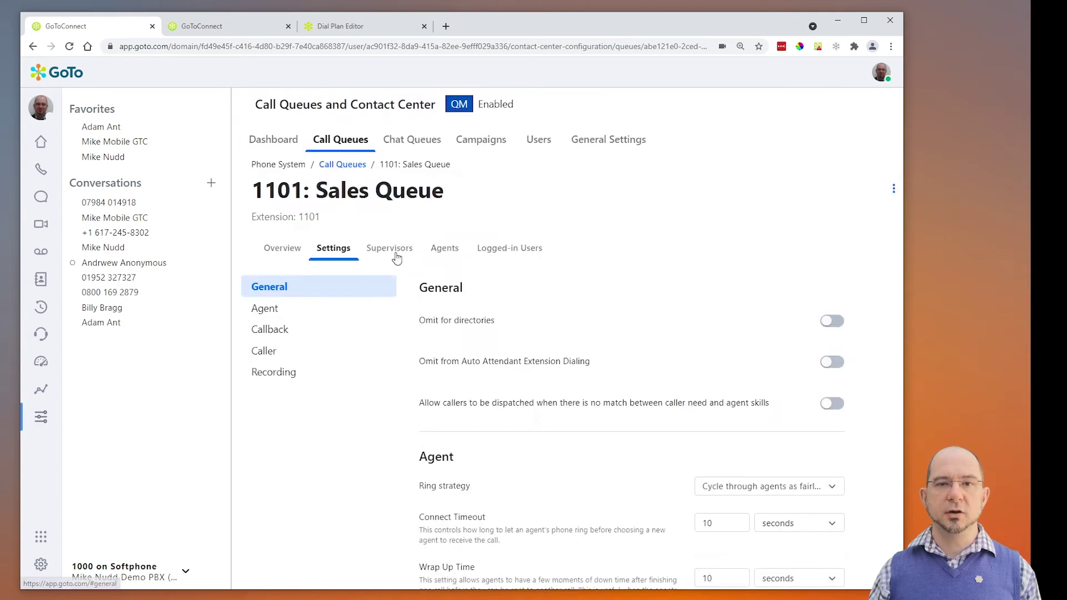
left_click(394, 251)
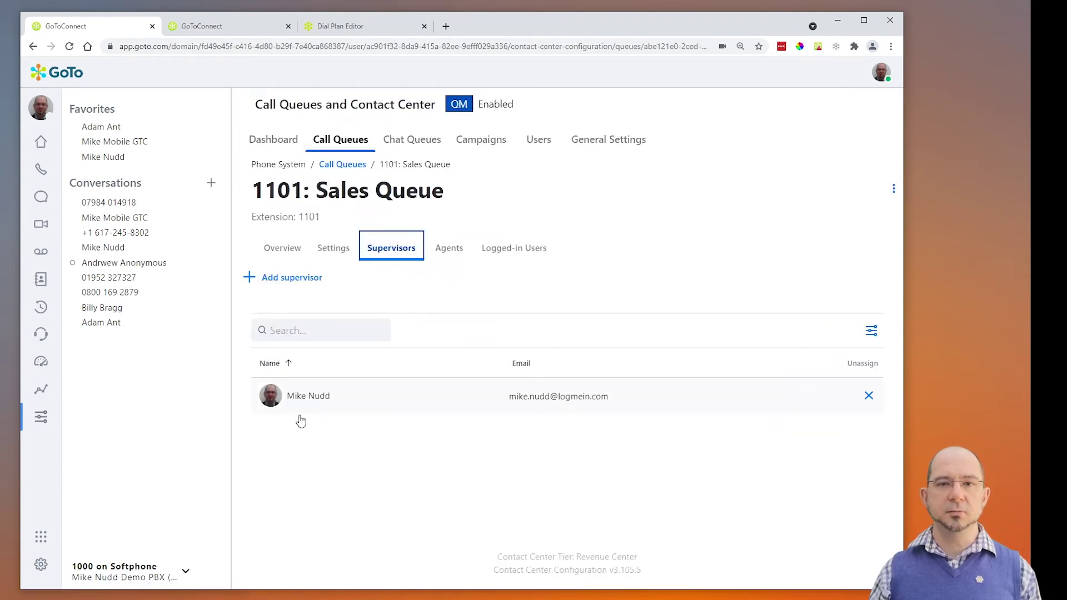
left_click(289, 279)
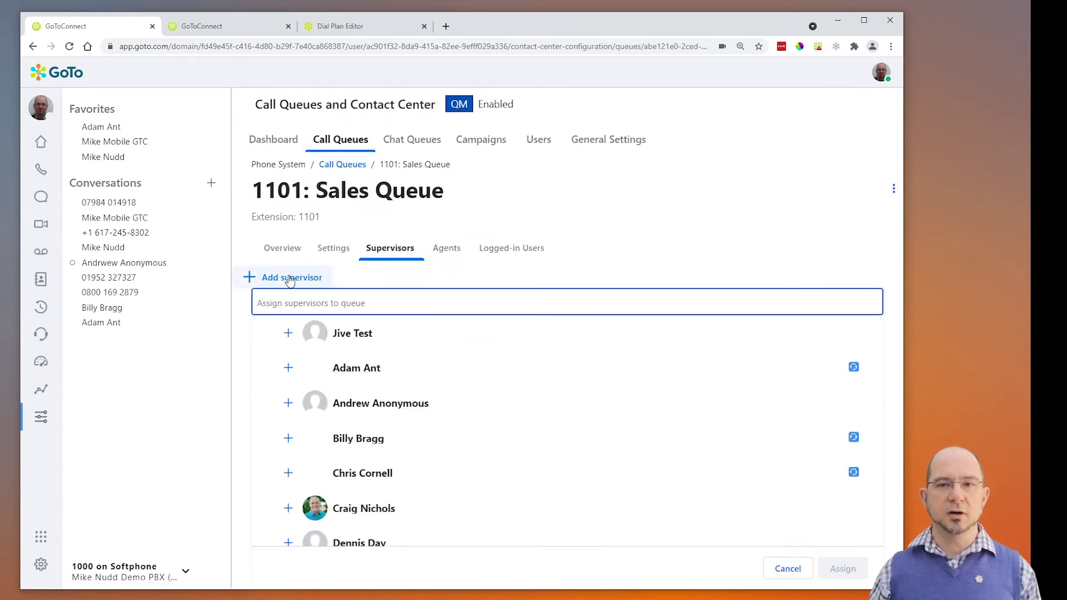
type("chris")
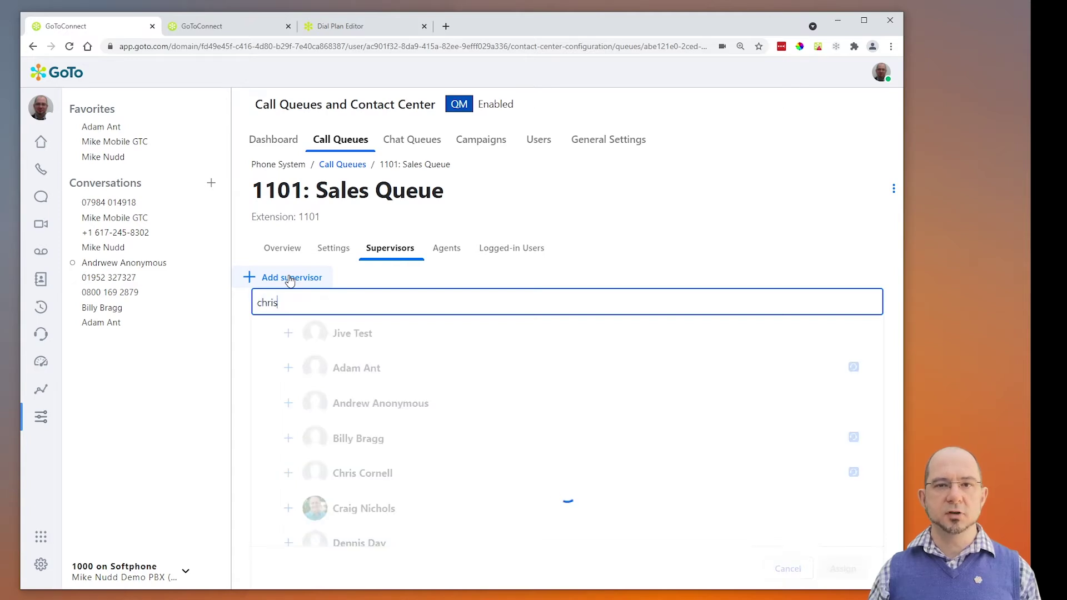
left_click(357, 329)
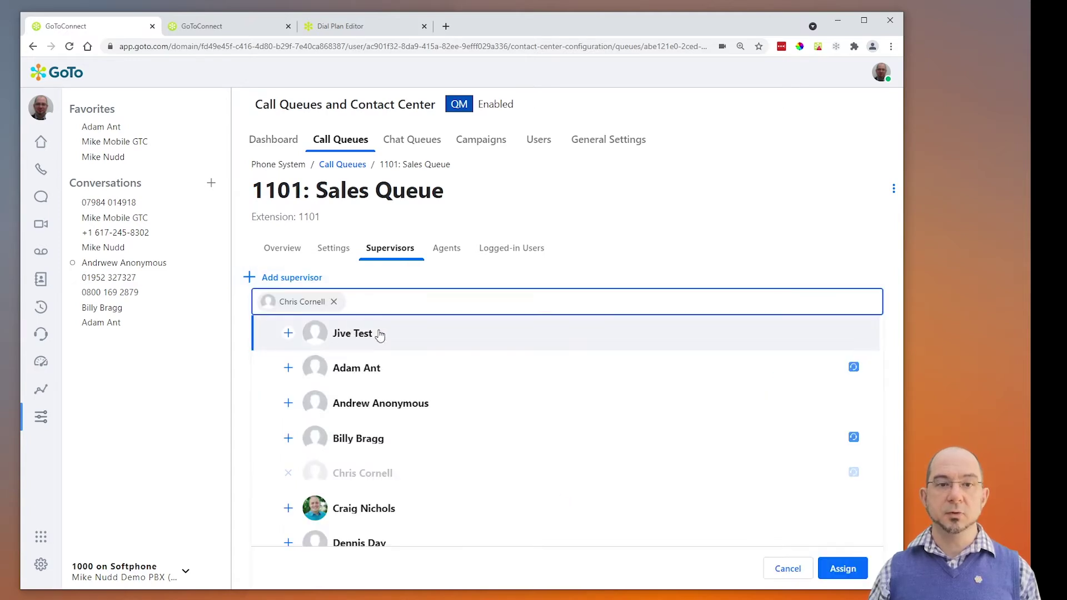
left_click(841, 569)
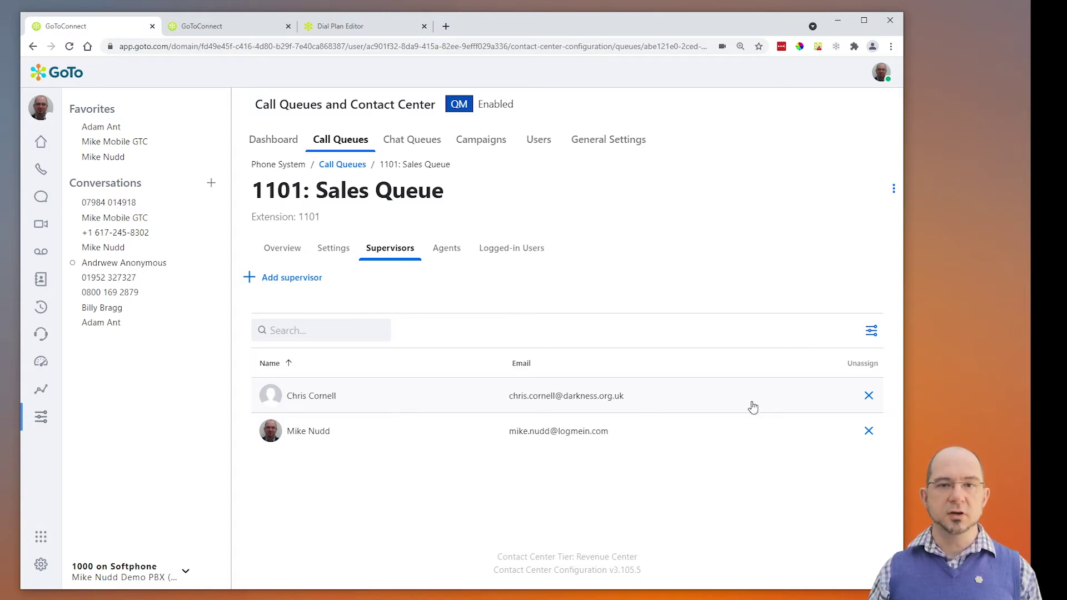
left_click(869, 396)
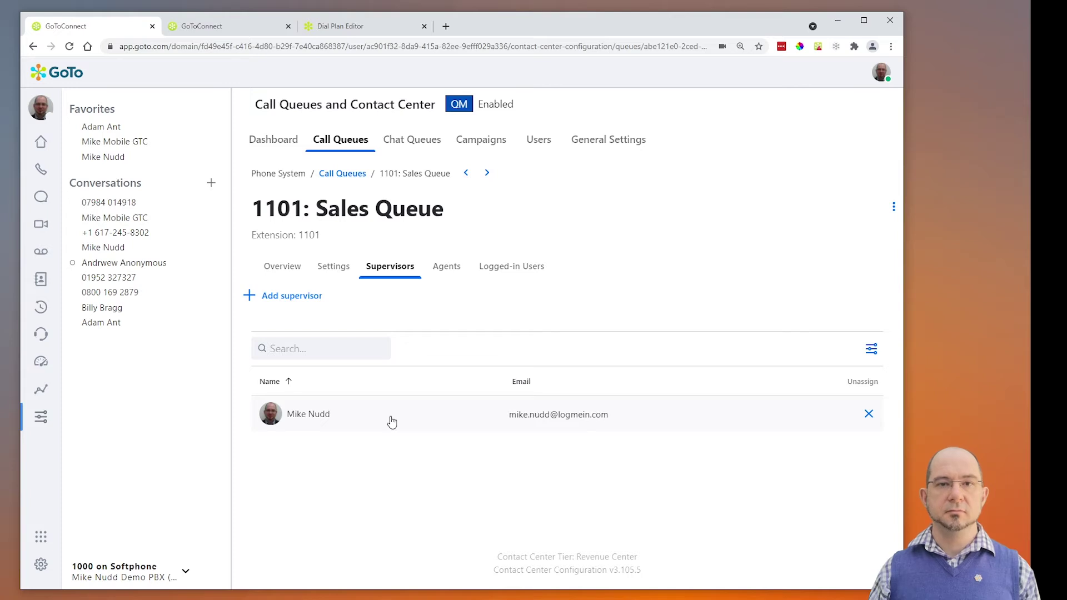
Assign another agent to the Sales Queue, and unassign both that agent and the one listed just above them
left_click(452, 270)
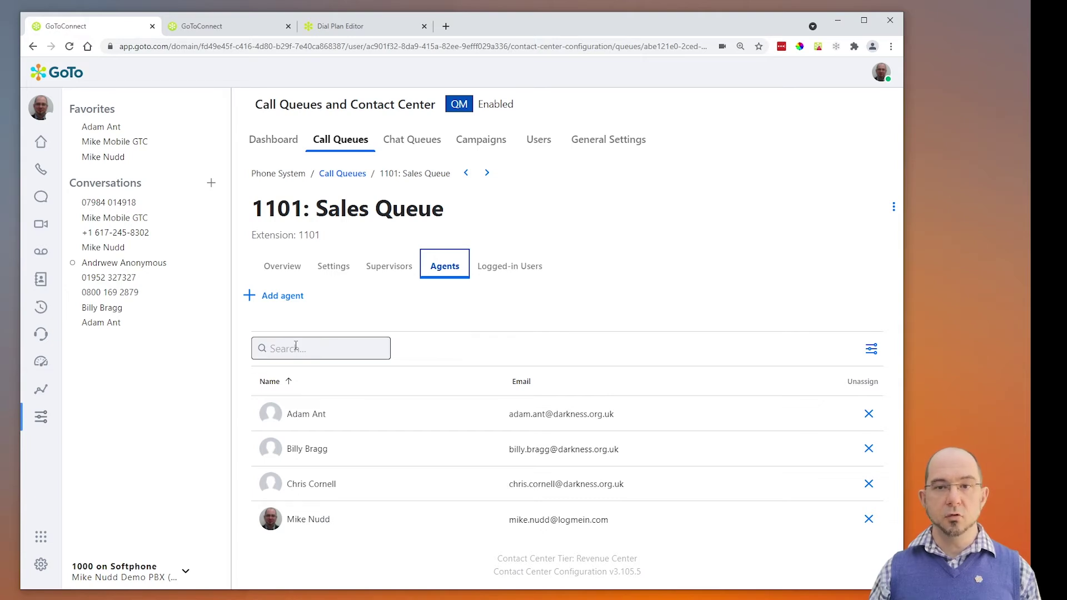
left_click(272, 303)
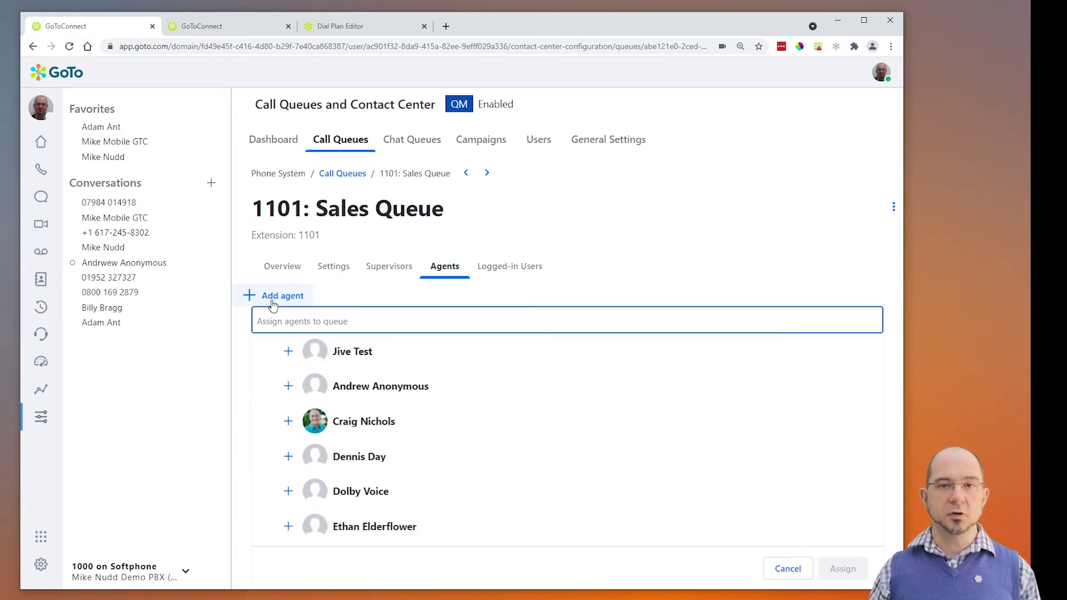
left_click(356, 457)
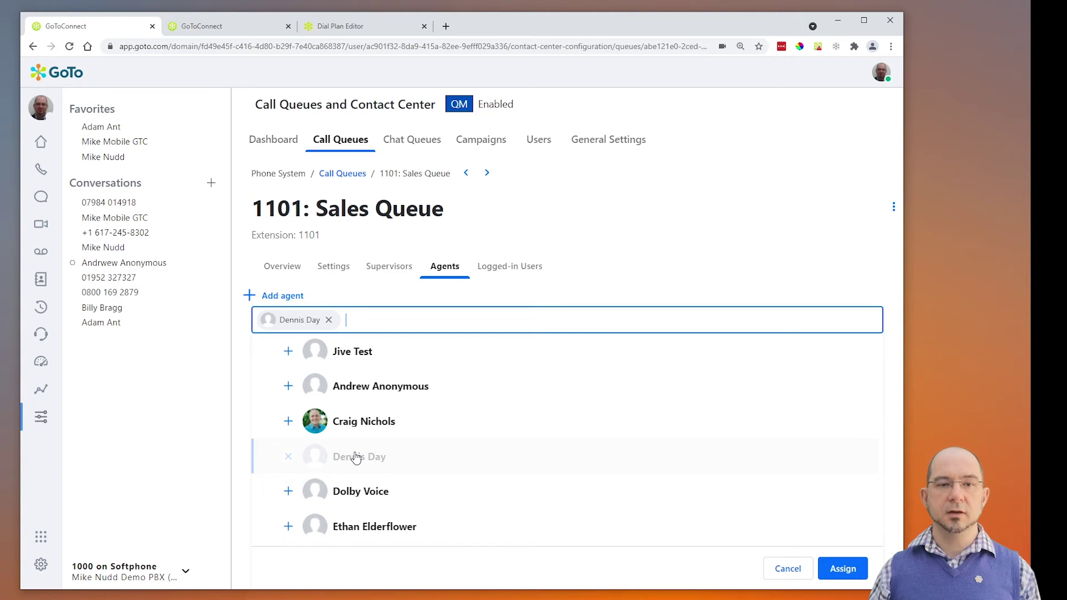
left_click(840, 568)
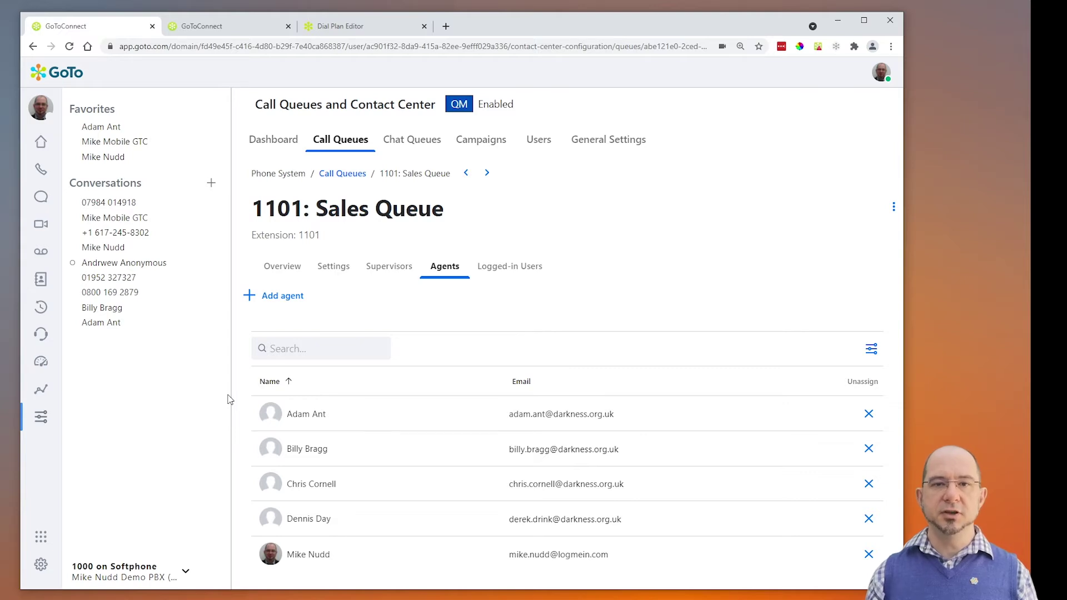
left_click(869, 488)
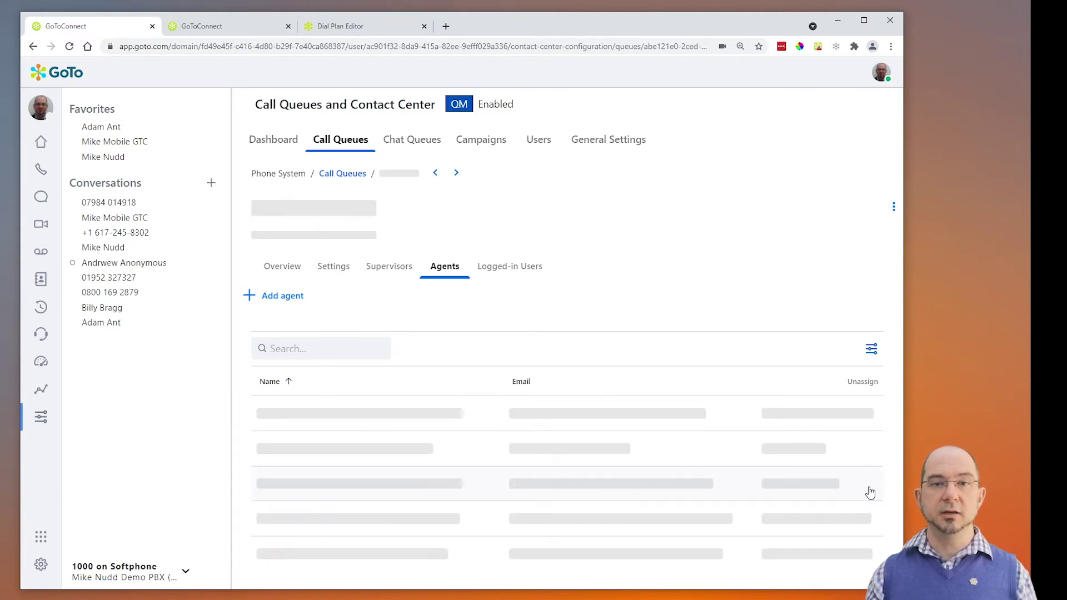
left_click(871, 492)
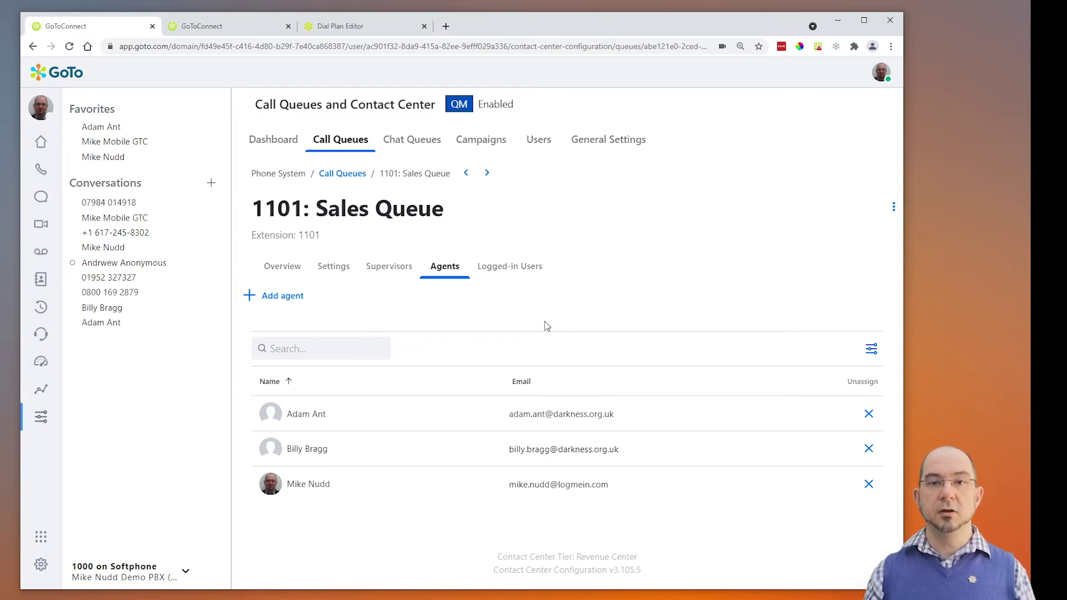
Check the Sales Queue's logged-in users and the devices offered for logging in a user, without logging anyone in
left_click(519, 273)
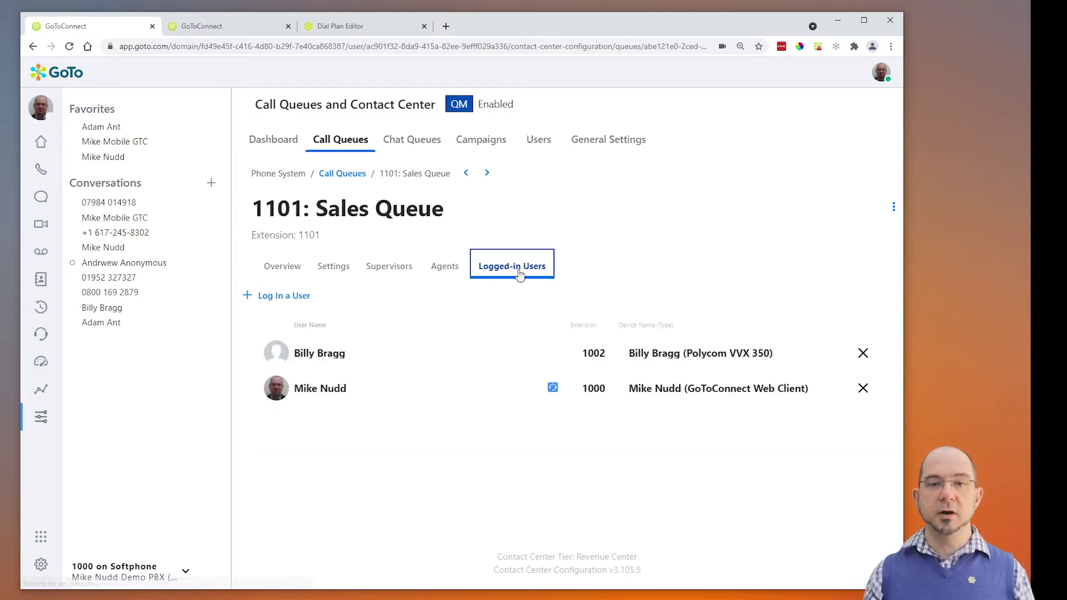
left_click(293, 297)
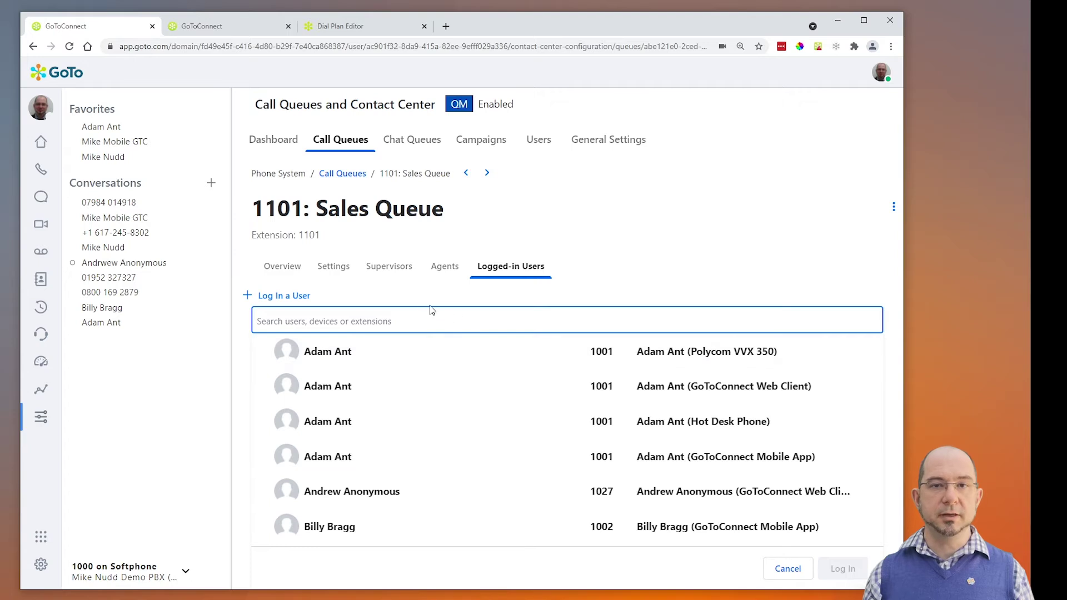
left_click(415, 298)
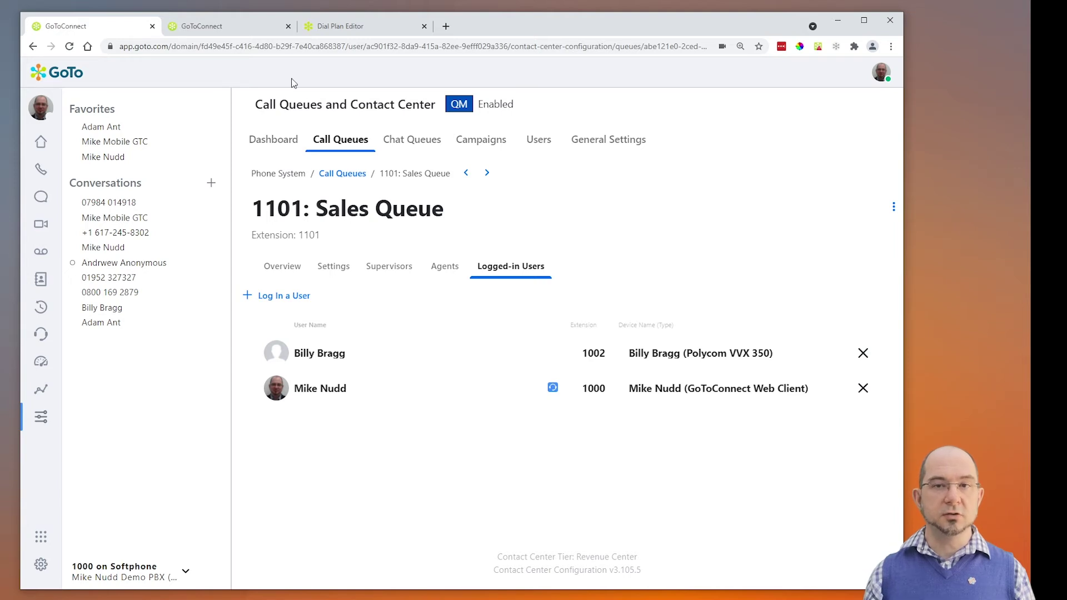
Check the actions available for the first agent on the Sales Queue's supervisor dashboard, and return to the queue configuration
left_click(251, 24)
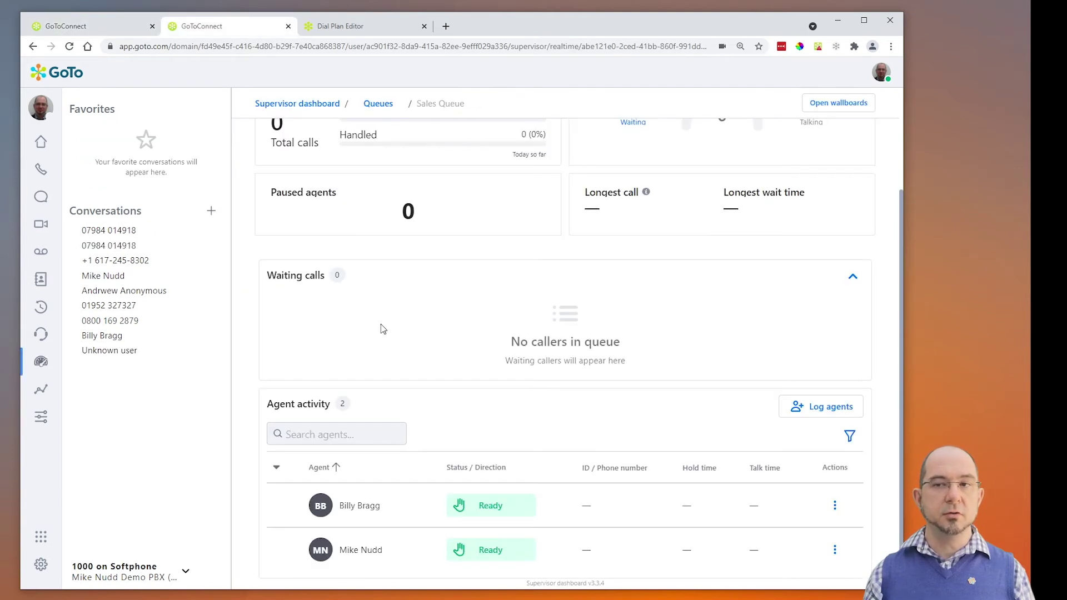
left_click(835, 507)
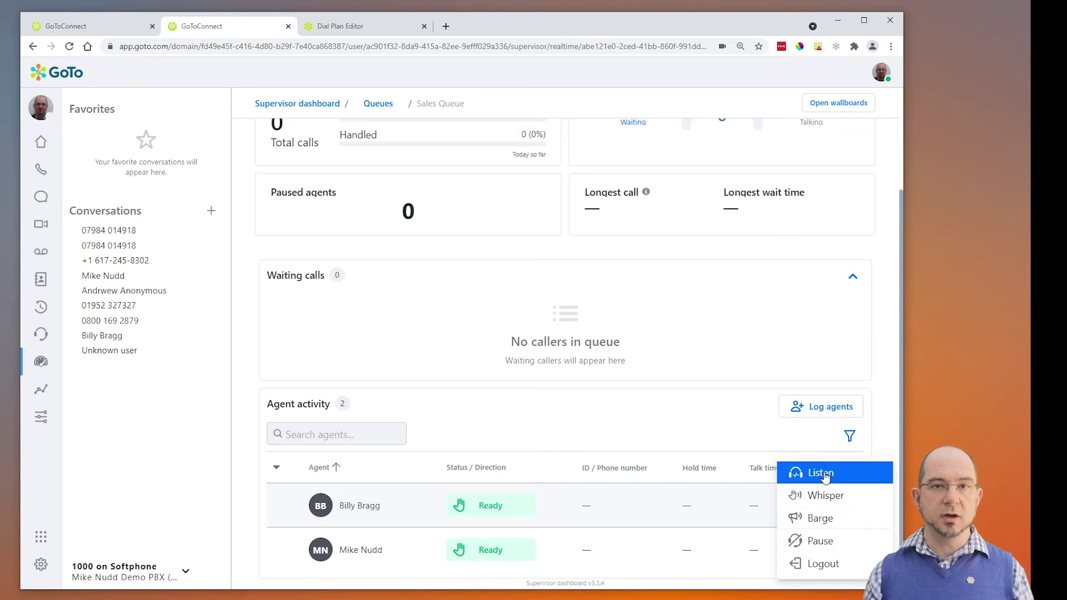
left_click(748, 425)
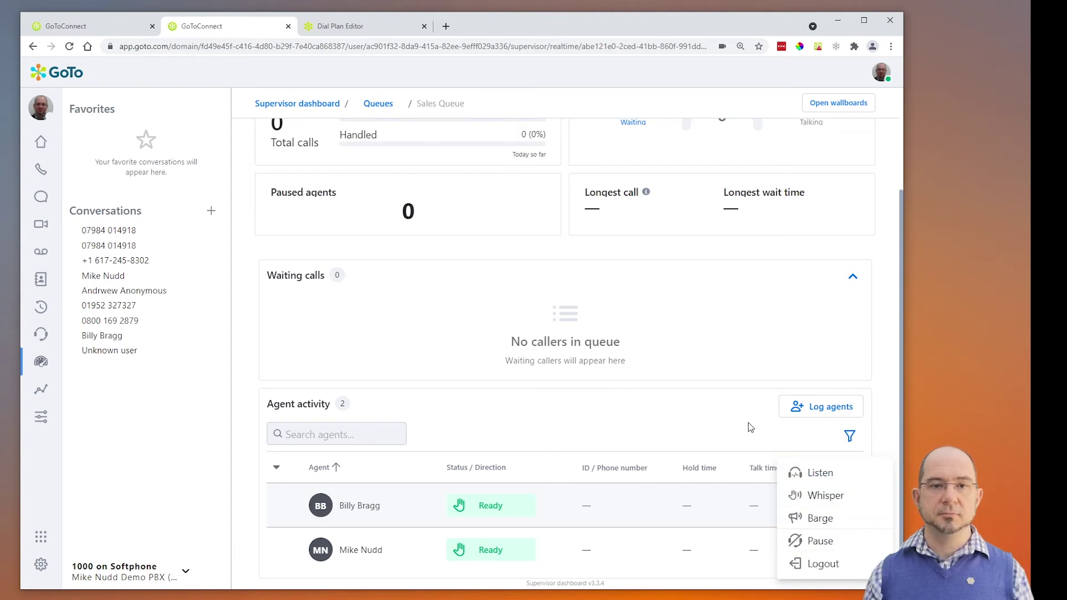
left_click(89, 27)
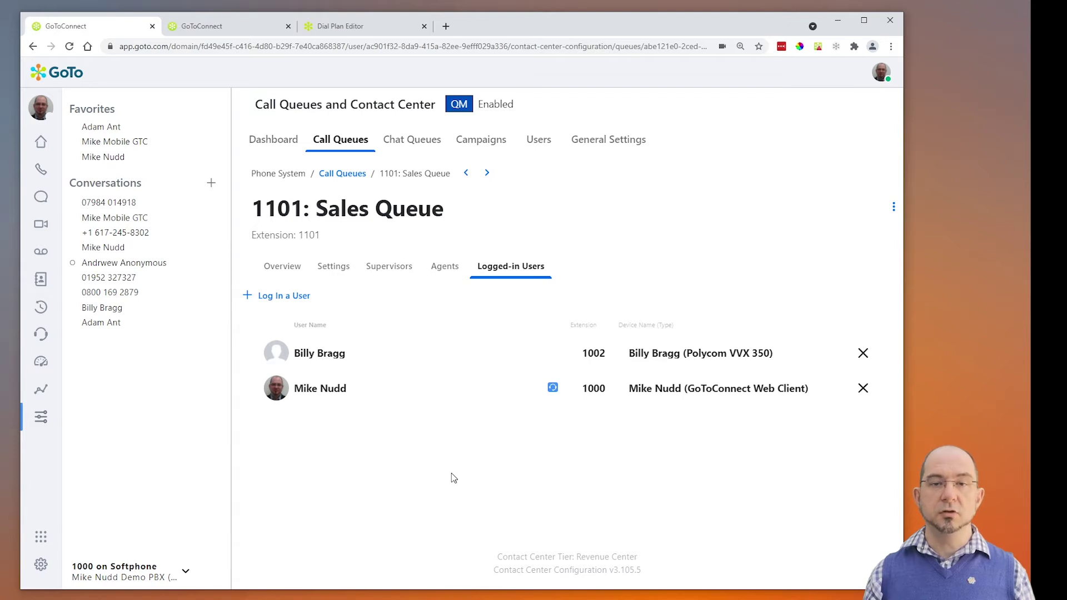
Filter the contact center users to agents, remove the second agent's assignments to the US Queue and UK Queue, save, and return to the user list
left_click(538, 141)
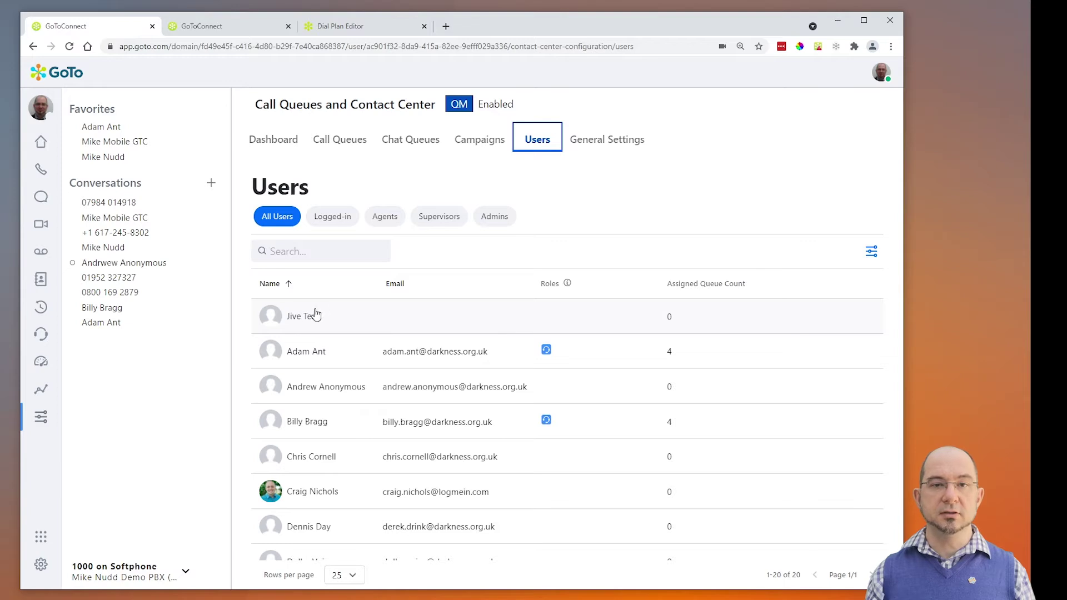
left_click(389, 217)
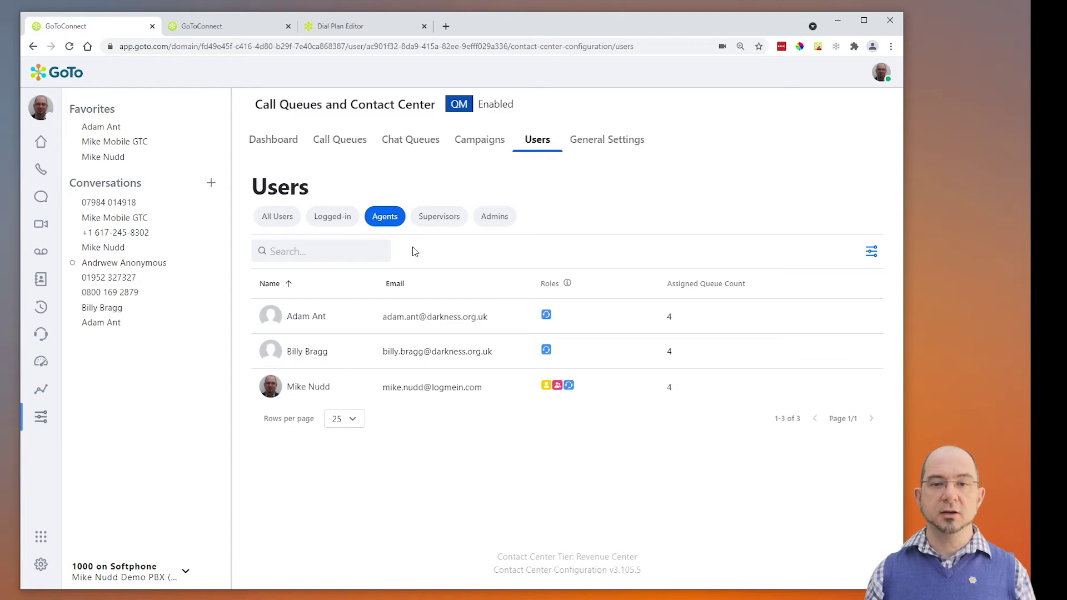
left_click(305, 357)
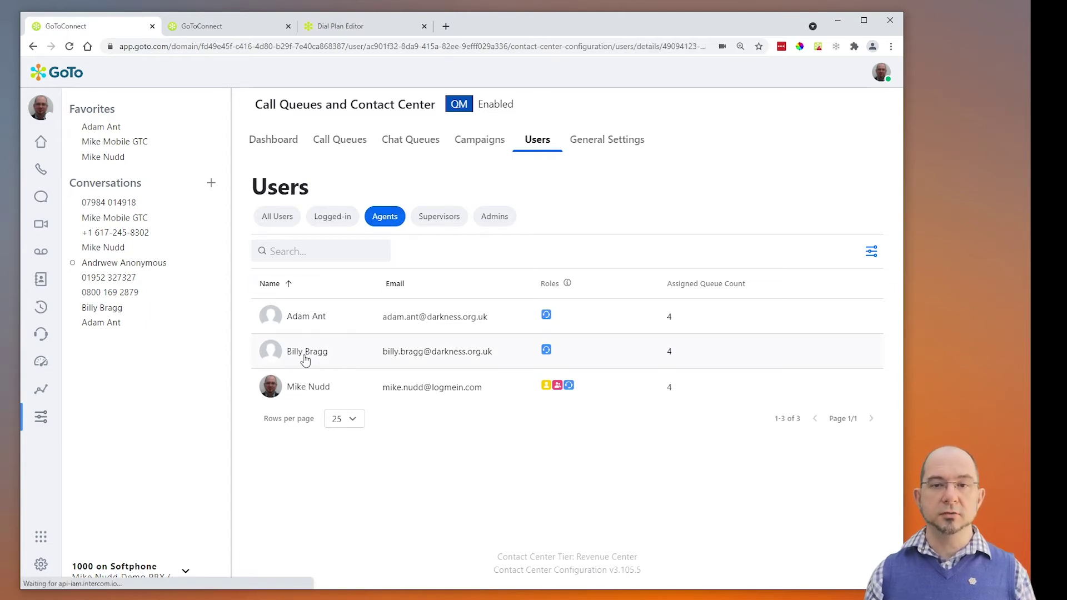
left_click(375, 269)
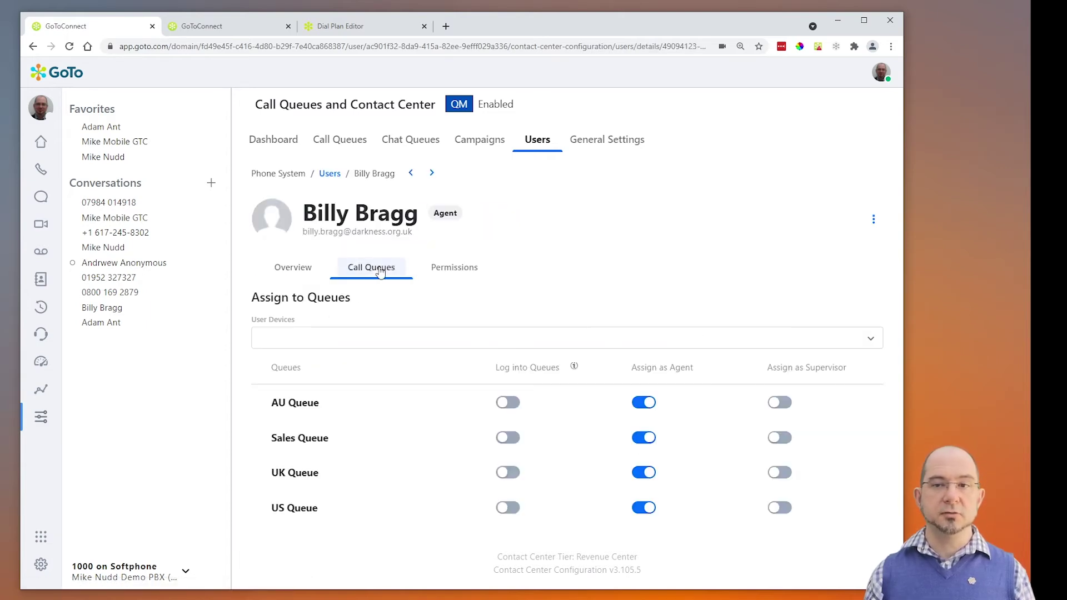
left_click(644, 508)
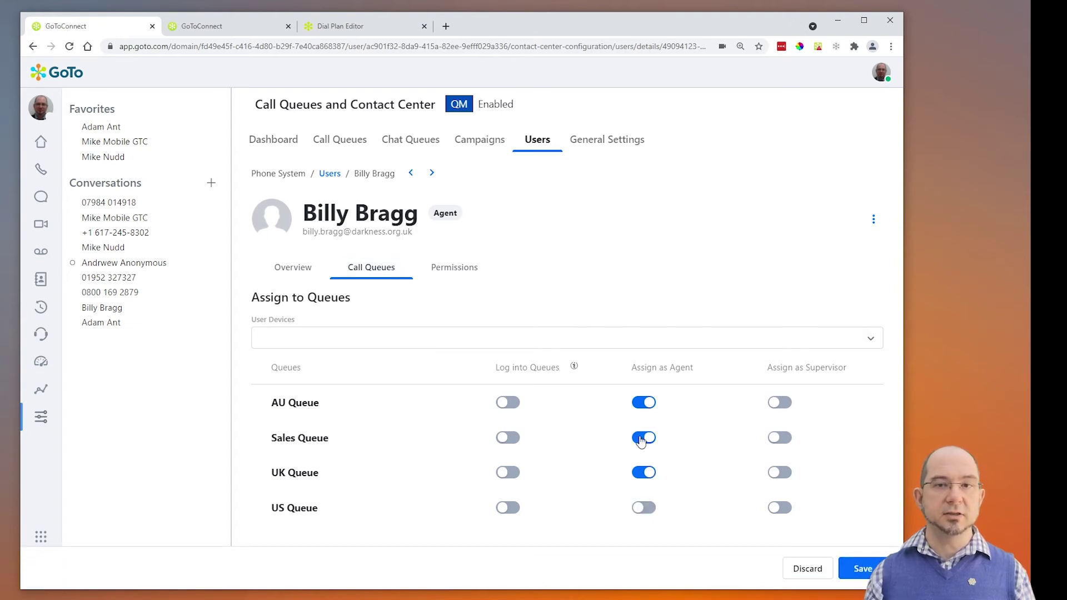
left_click(643, 474)
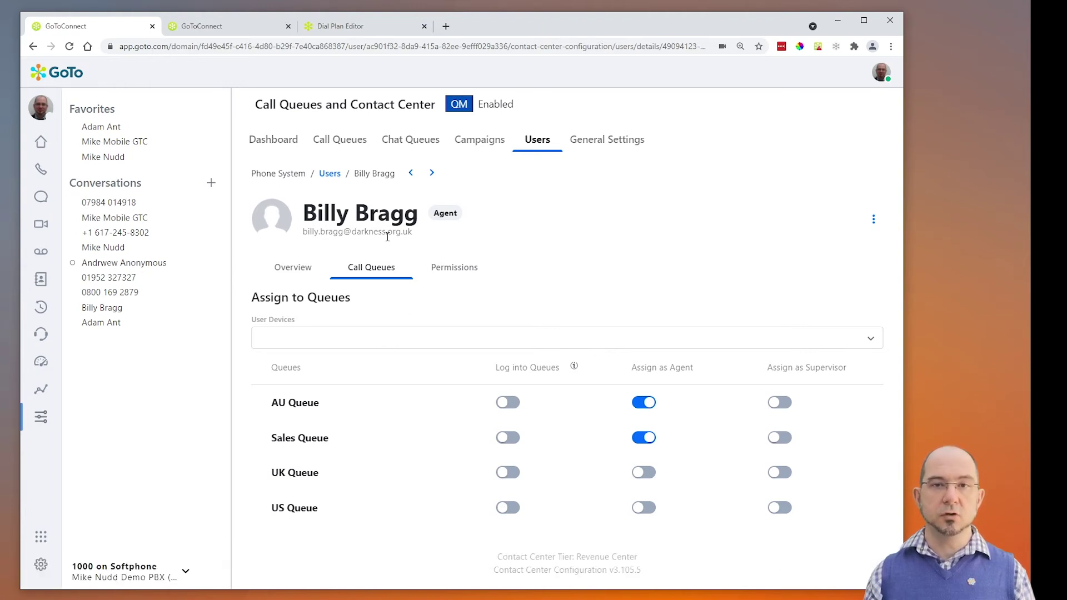
left_click(332, 174)
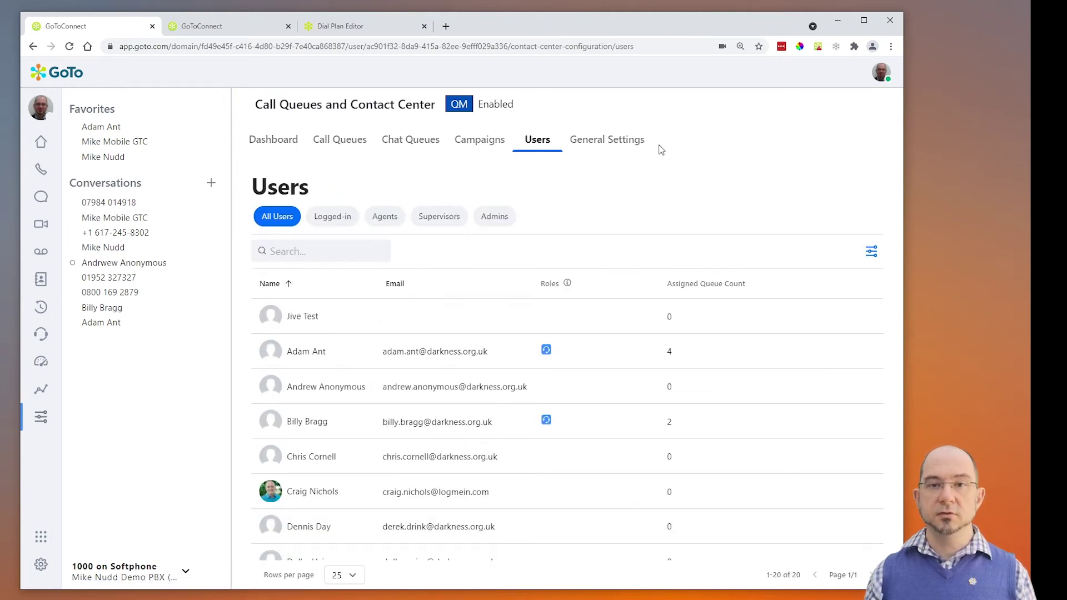
Review the Organization, Revenue Center admin, Supervisor and Agent permissions in the contact center's general settings
left_click(626, 139)
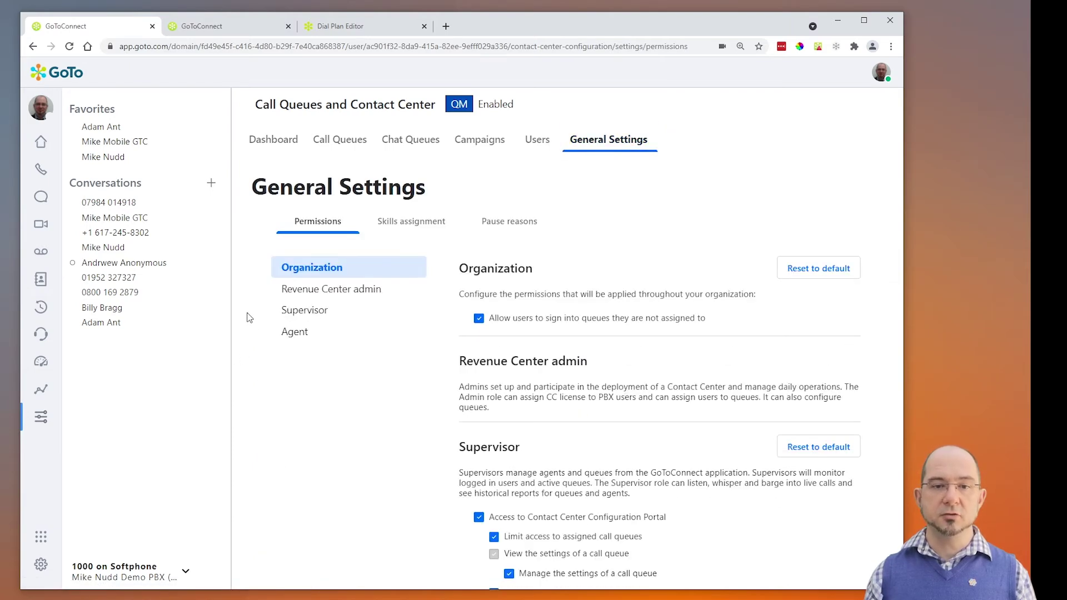
scroll(239, 308, "down", 3)
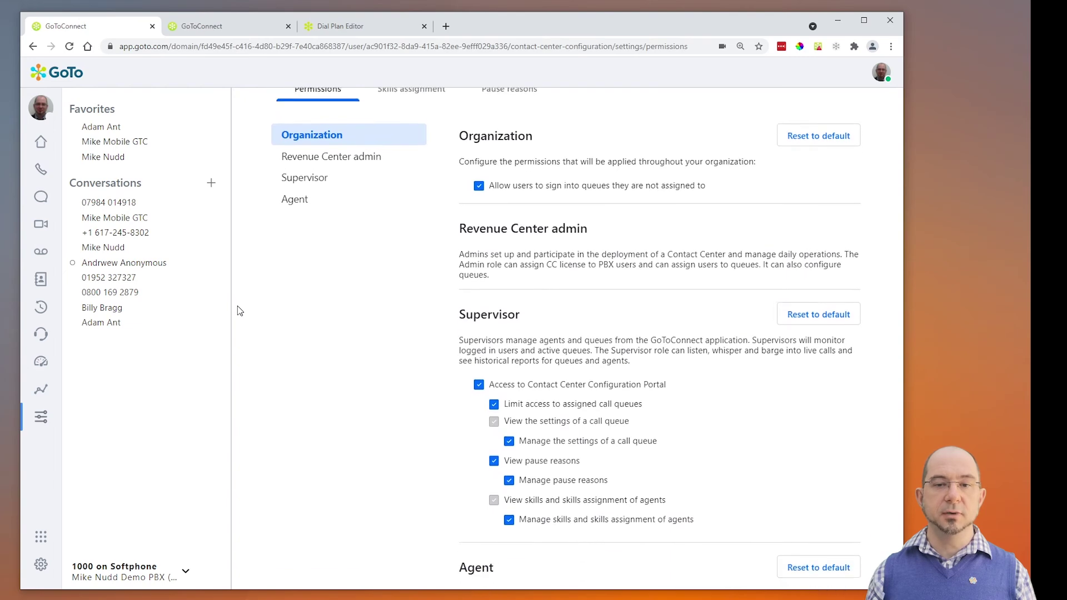
scroll(238, 307, "down", 3)
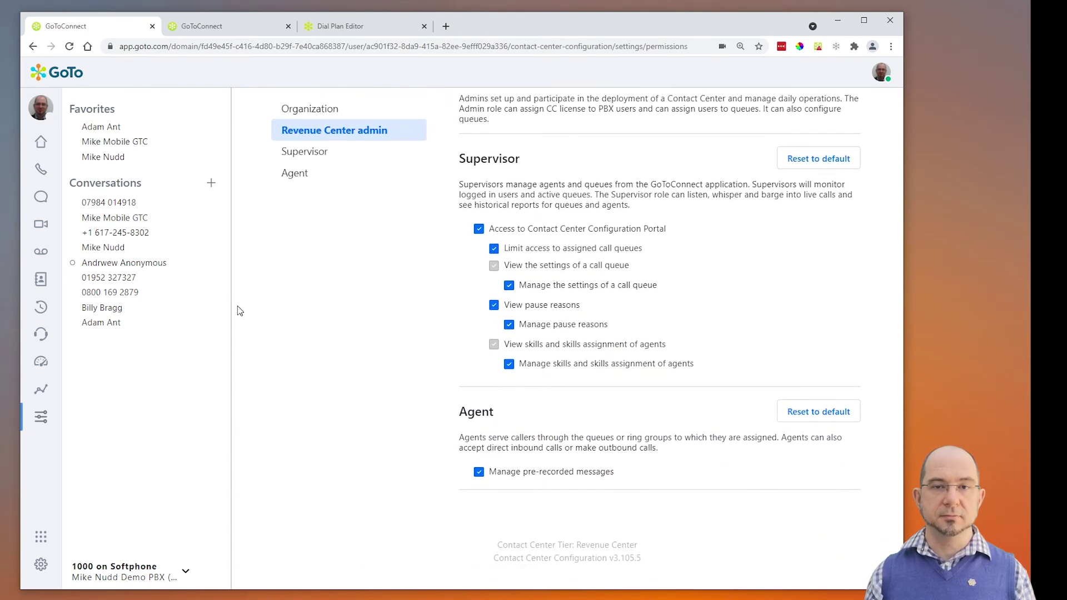
scroll(238, 310, "up", 5)
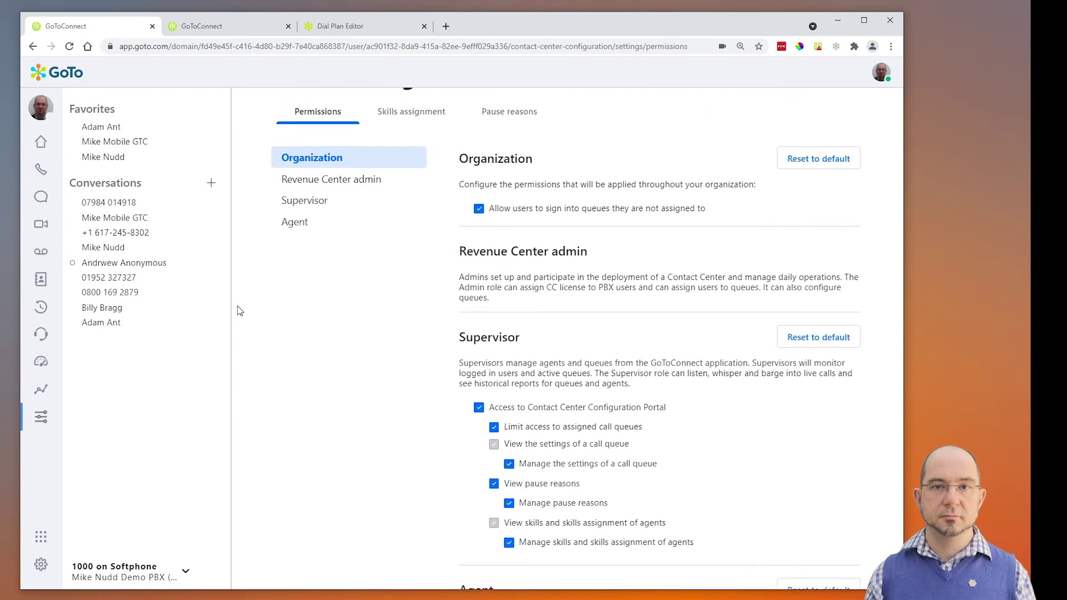
scroll(238, 305, "up", 1)
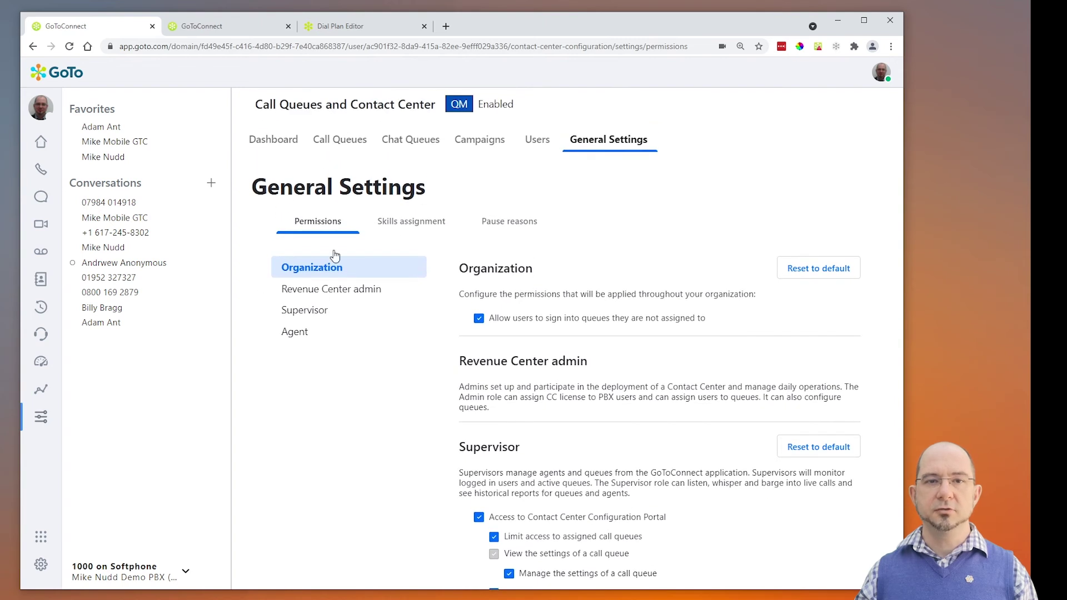
Review the agents' skills in the skills assignment settings and enter Graphic Novels as a new skill
left_click(413, 225)
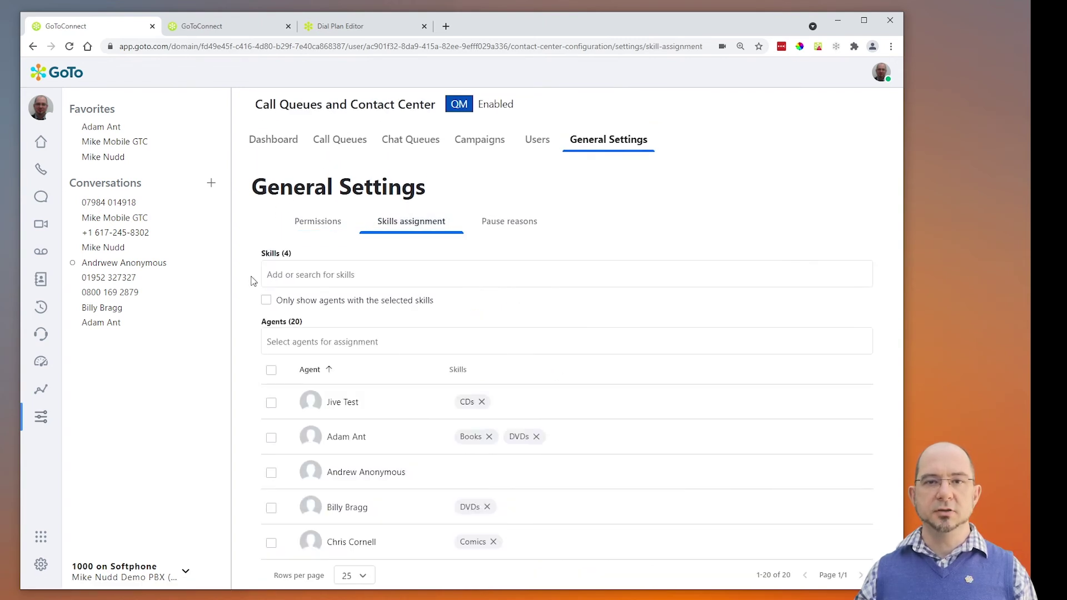
scroll(251, 281, "down", 3)
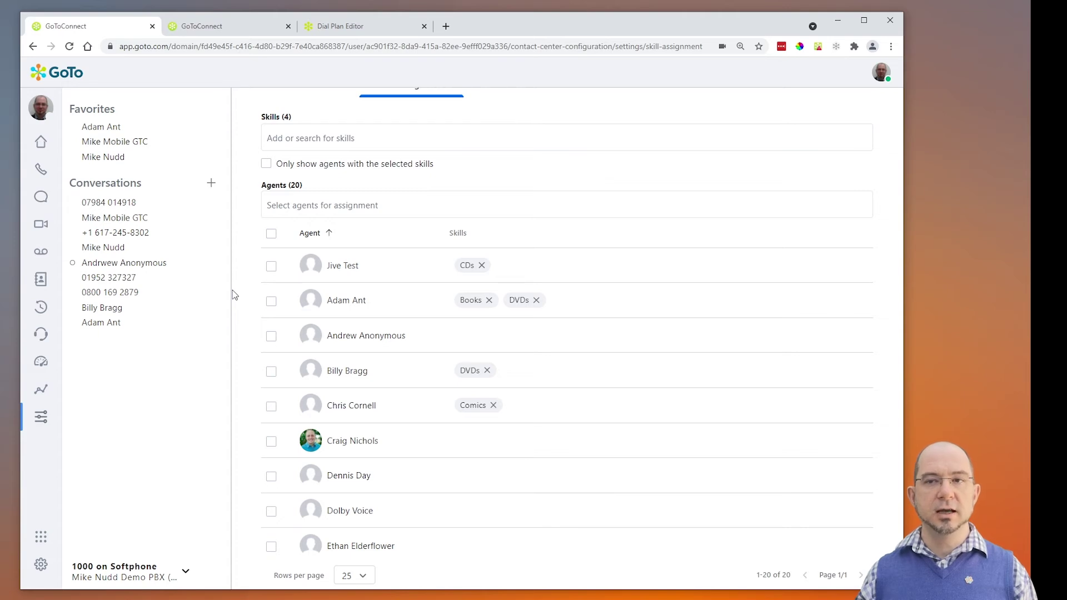
scroll(234, 294, "up", 1)
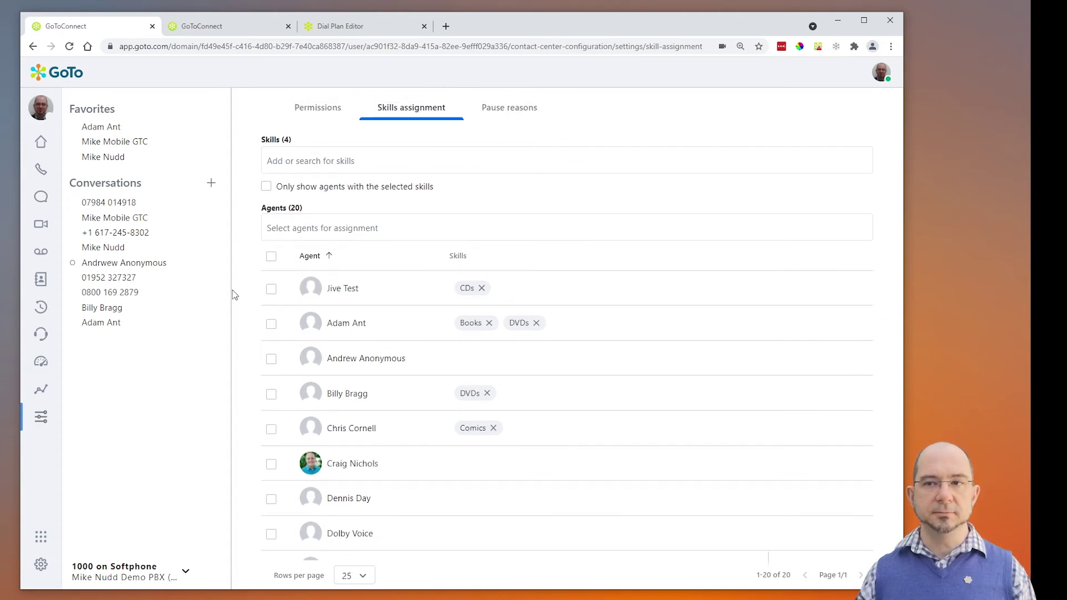
scroll(234, 295, "up", 2)
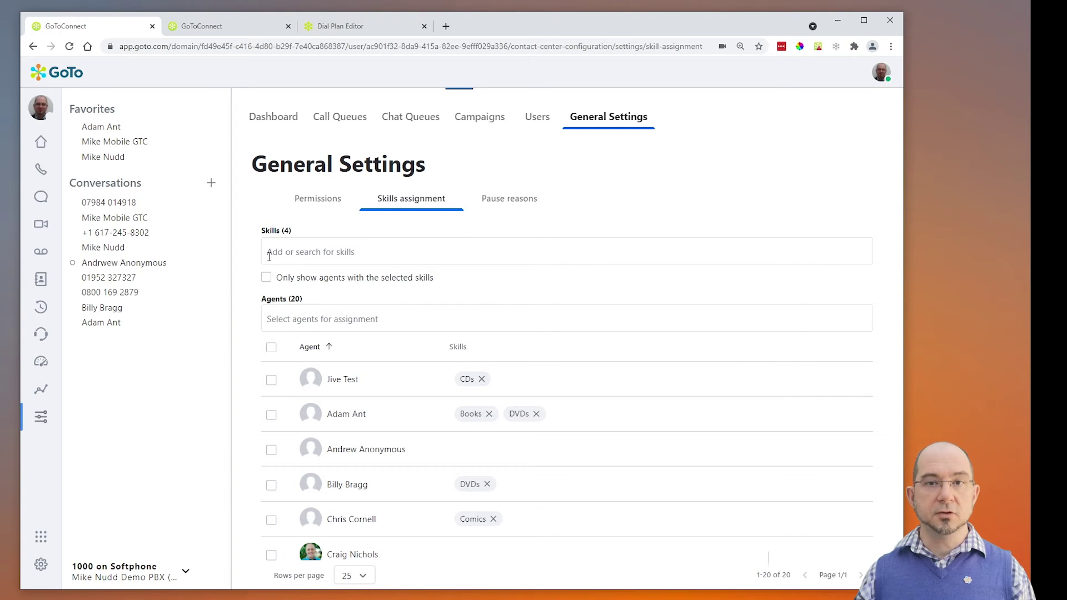
left_click(295, 251)
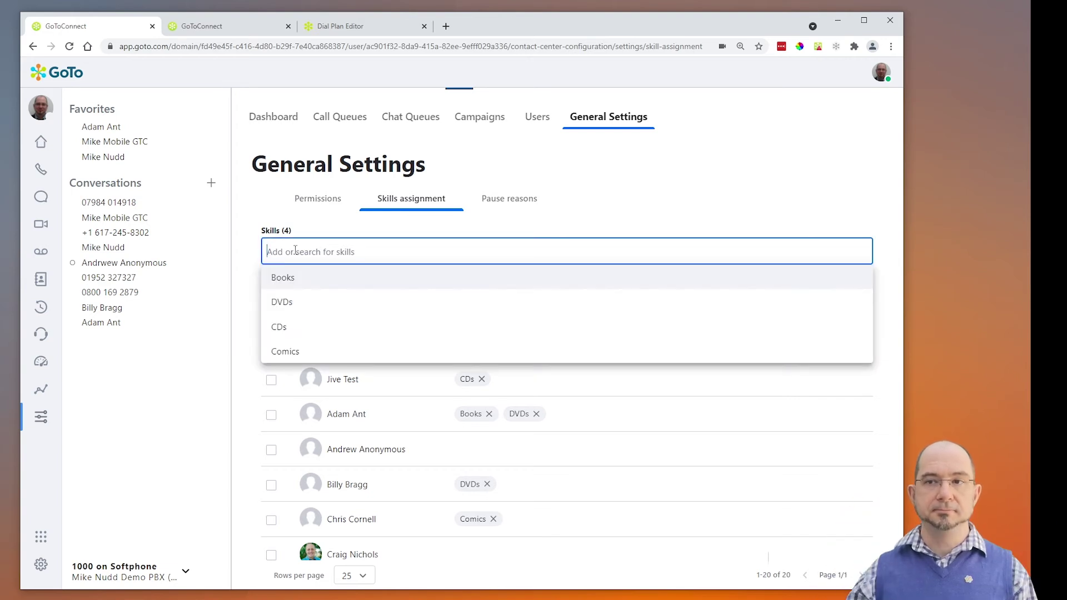
type("Graphic Novels")
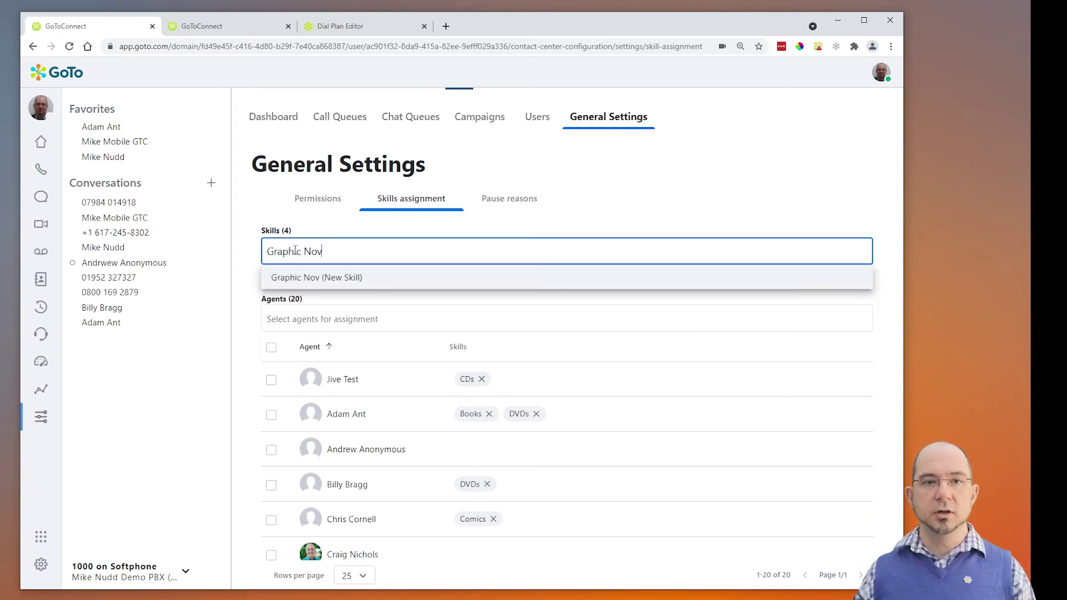
left_click(309, 277)
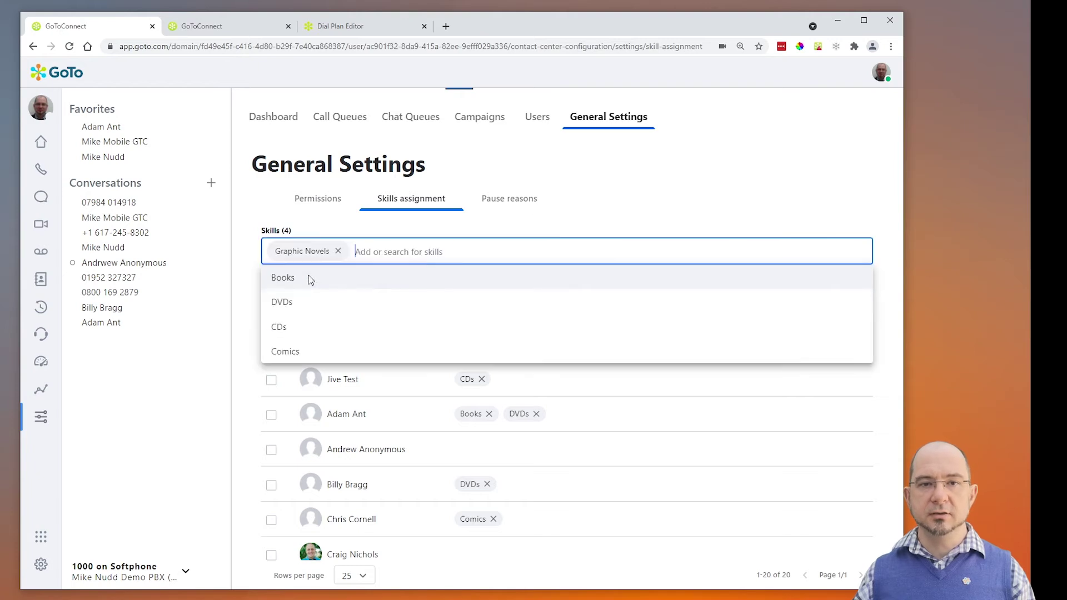
left_click(245, 288)
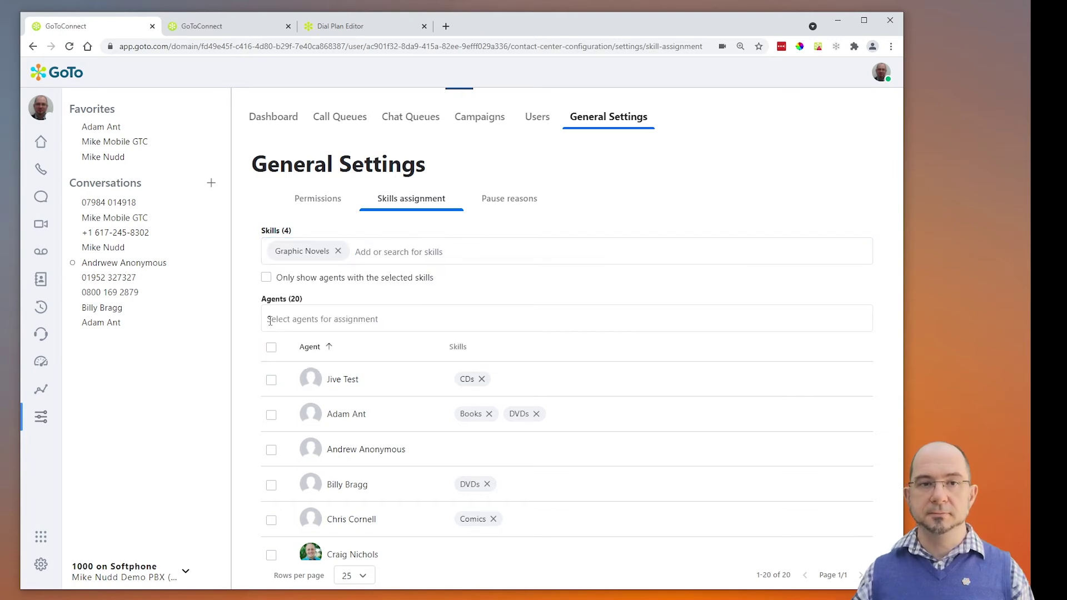
Check how Dial Plan 3 routes callers to the Sales Queue, and switch to the queue's supervisor dashboard
left_click(376, 34)
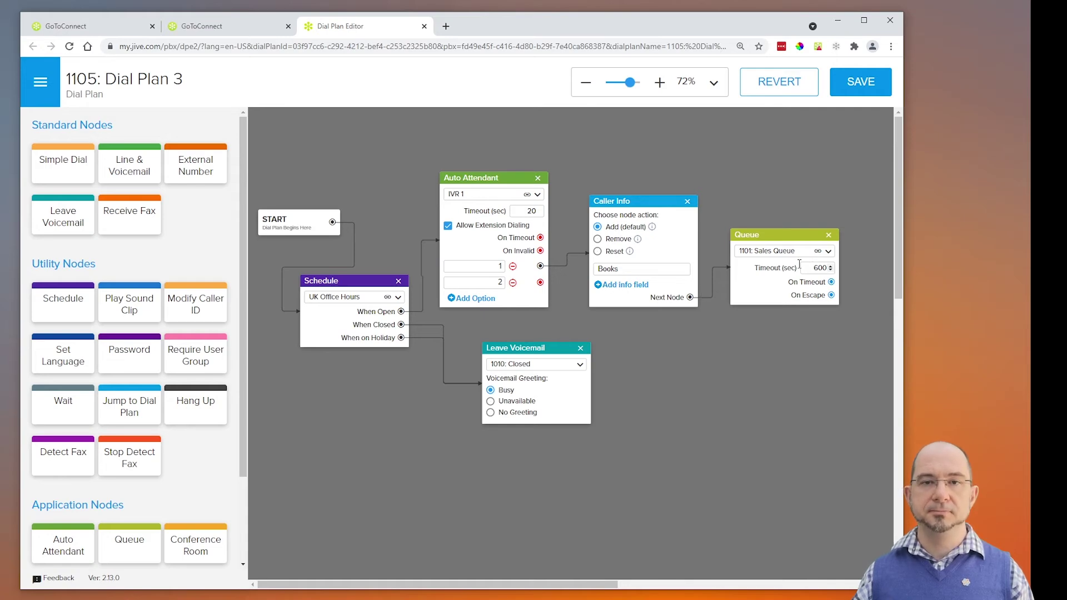
left_click(214, 29)
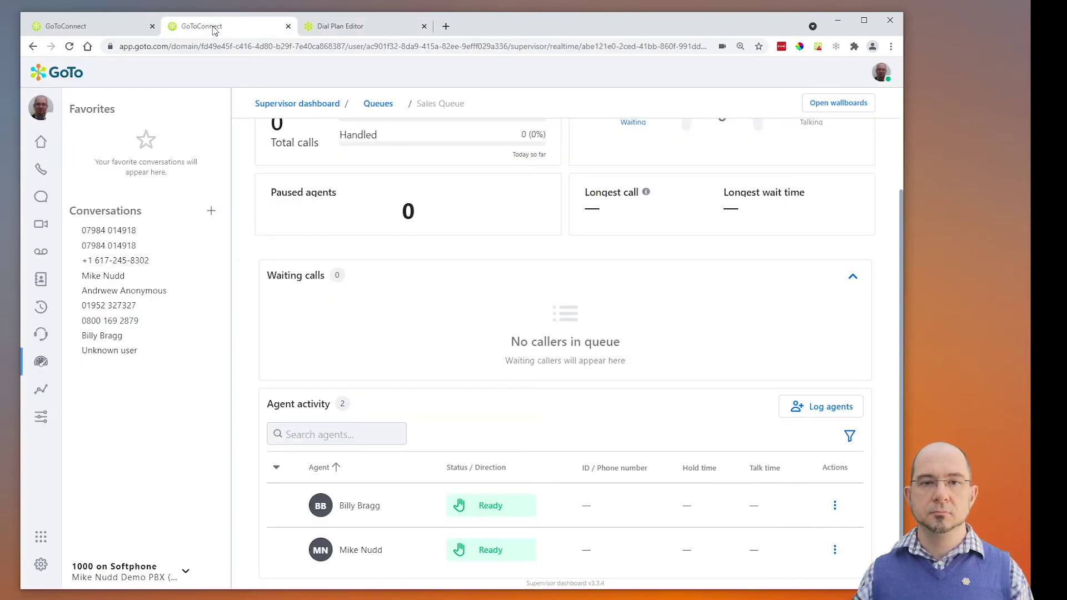
Enable the Follow Up Work, Meal and Training pause reasons in the contact center's general settings, and check the form for adding a reason
left_click(92, 28)
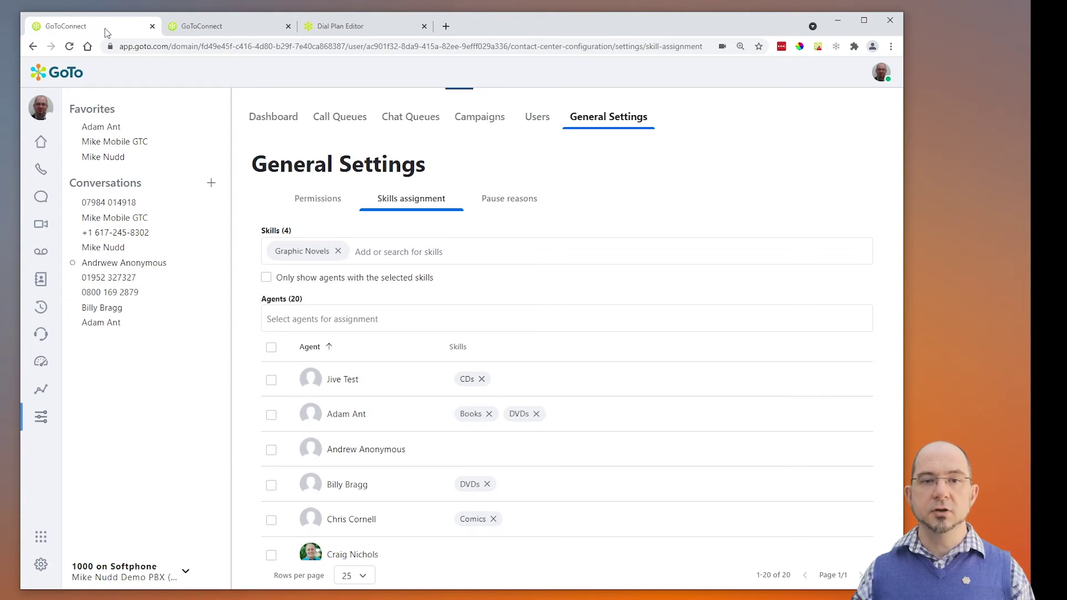
left_click(524, 203)
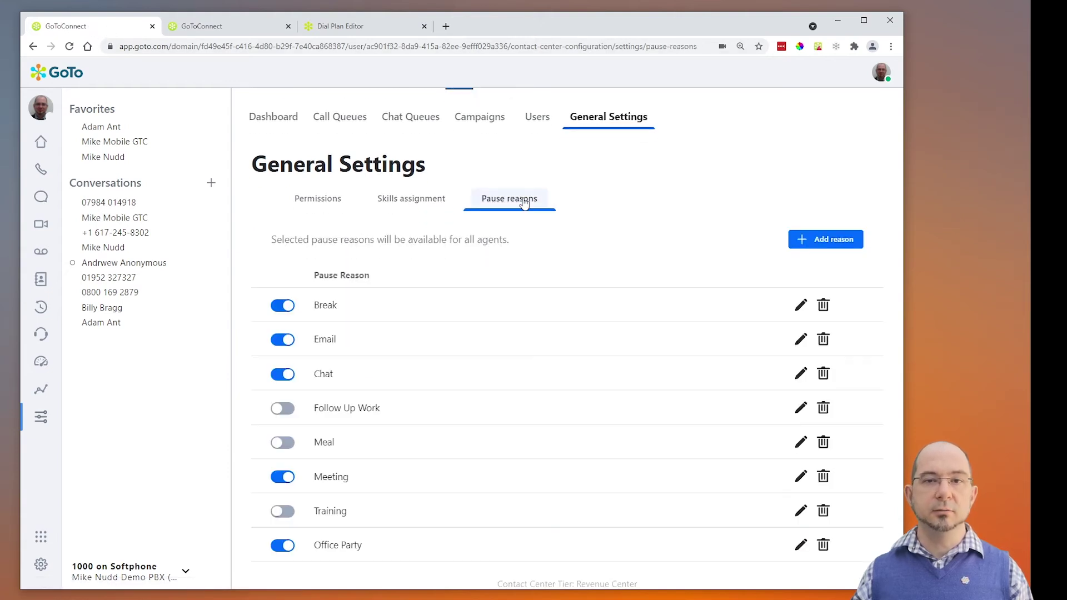
scroll(240, 272, "down", 1)
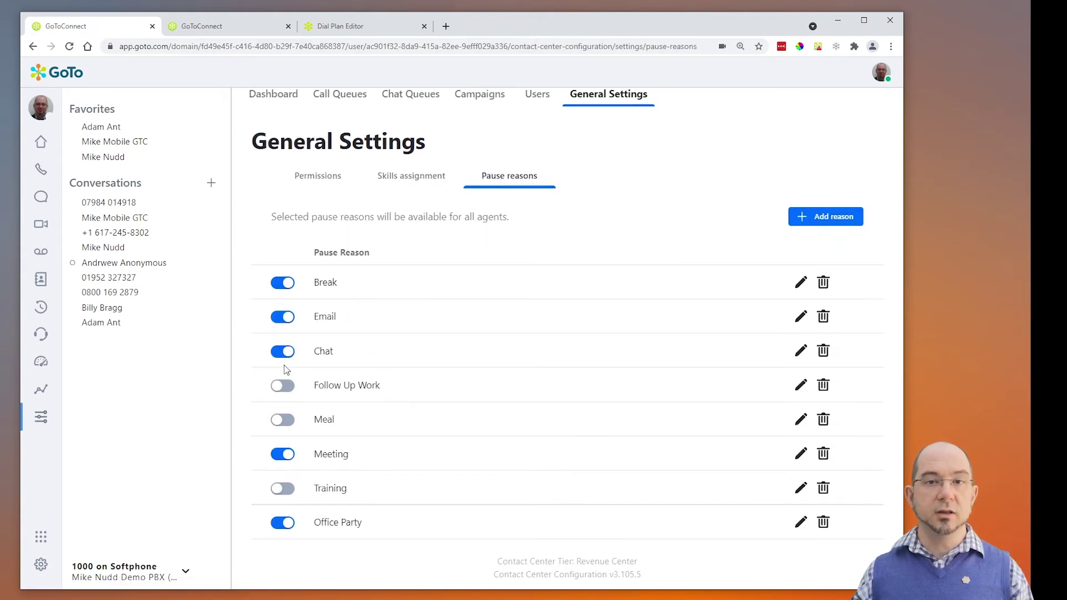
left_click(284, 421)
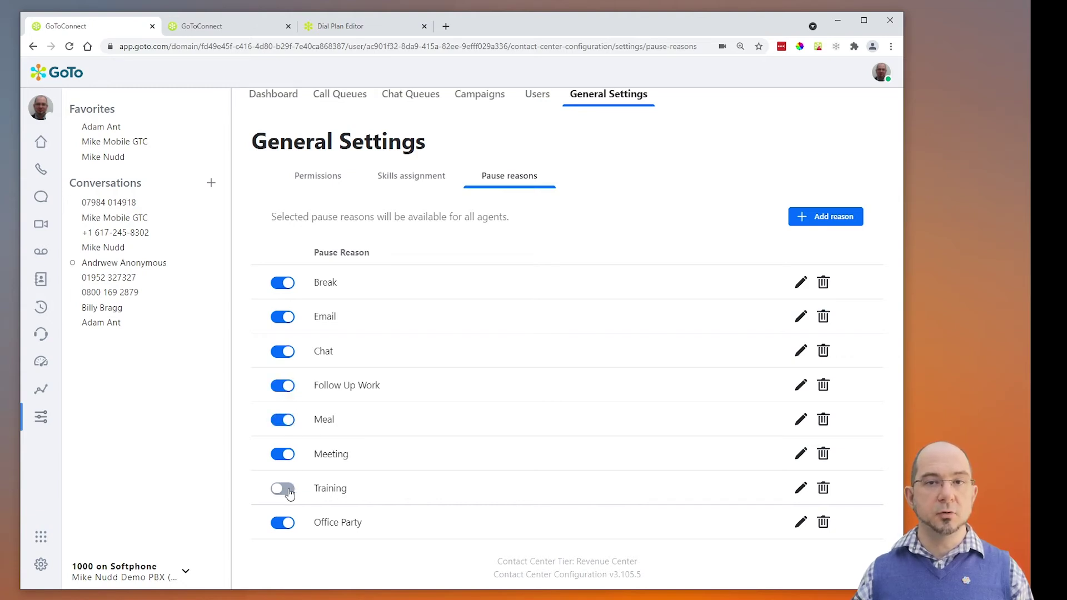
left_click(288, 491)
left_click(804, 218)
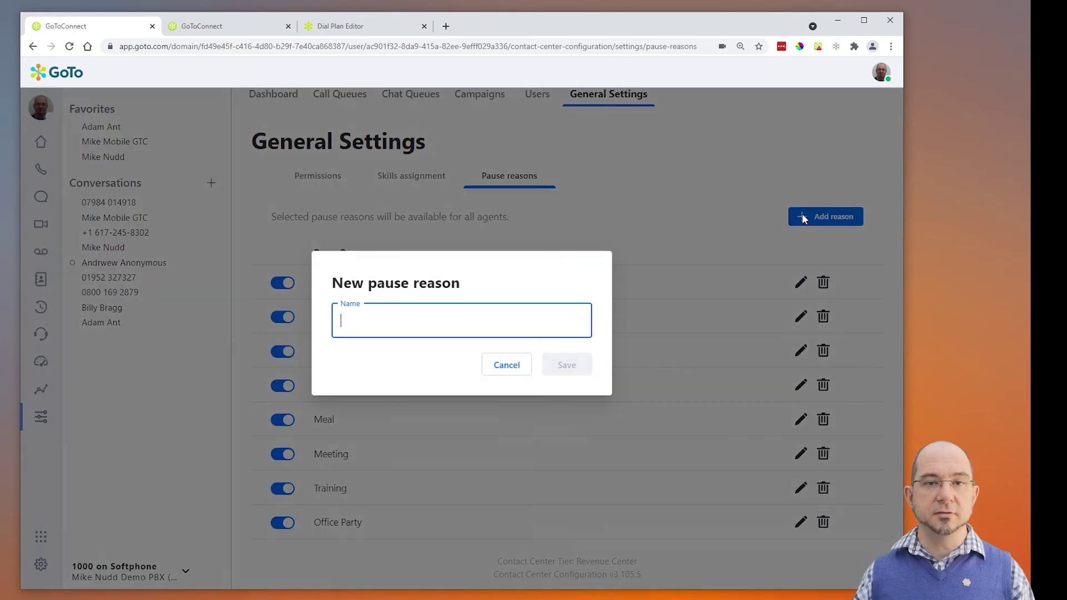
left_click(507, 365)
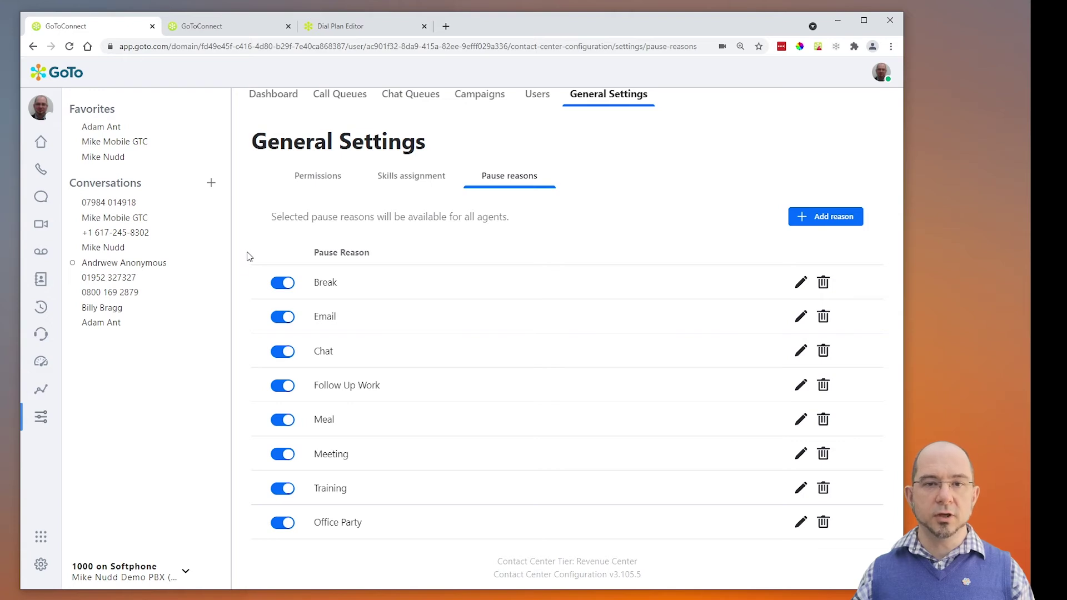
Review the agent effectiveness charts and availability tables, the agent summary and the abandoned calls in the contact center's reports and analytics
left_click(42, 393)
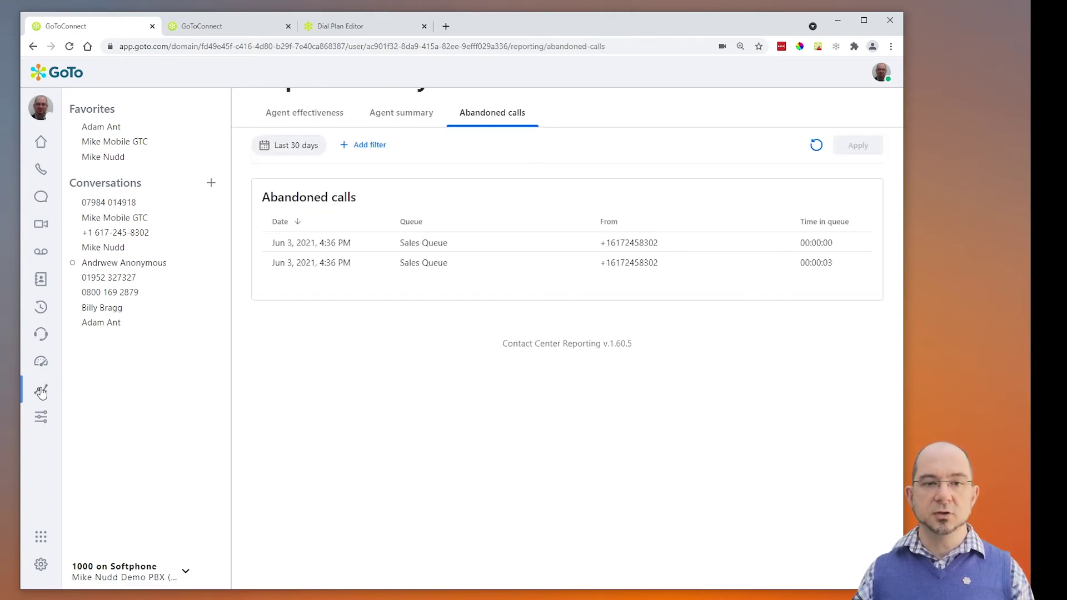
left_click(305, 114)
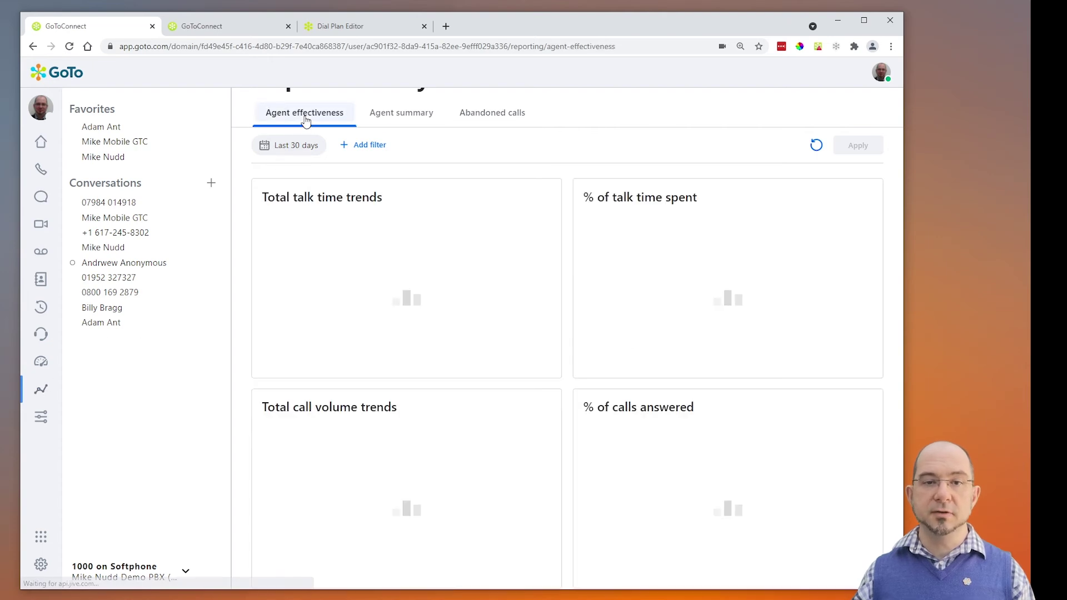
scroll(237, 145, "up", 1)
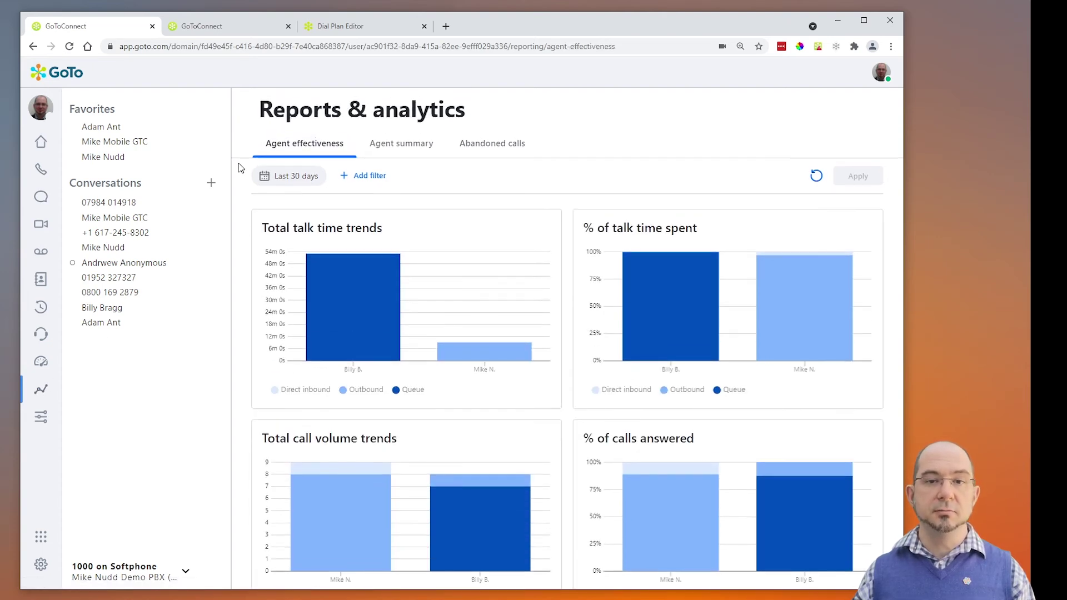
scroll(239, 163, "down", 3)
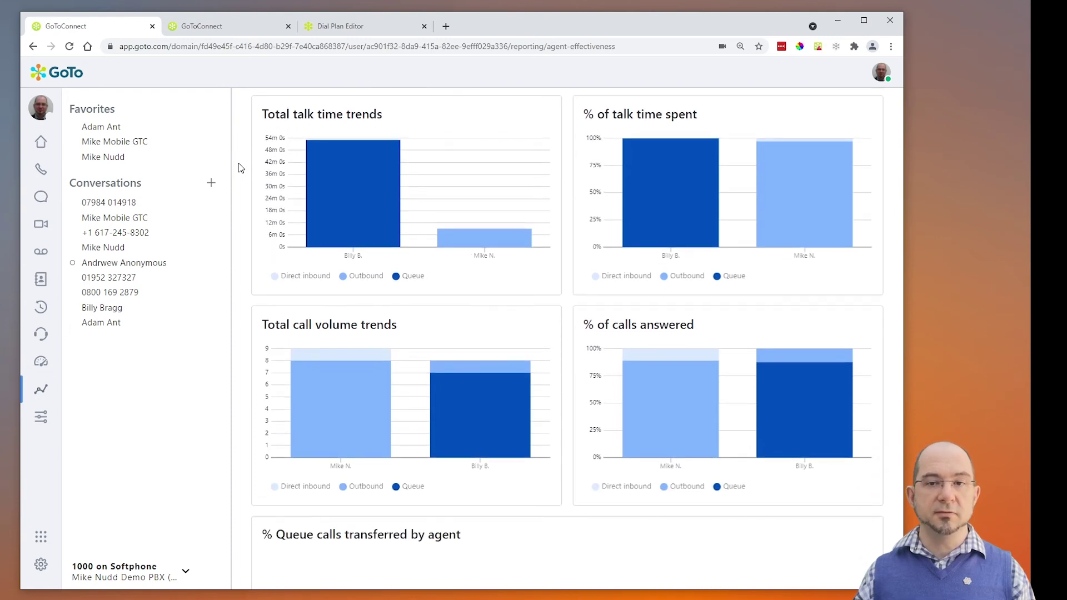
scroll(238, 164, "up", 3)
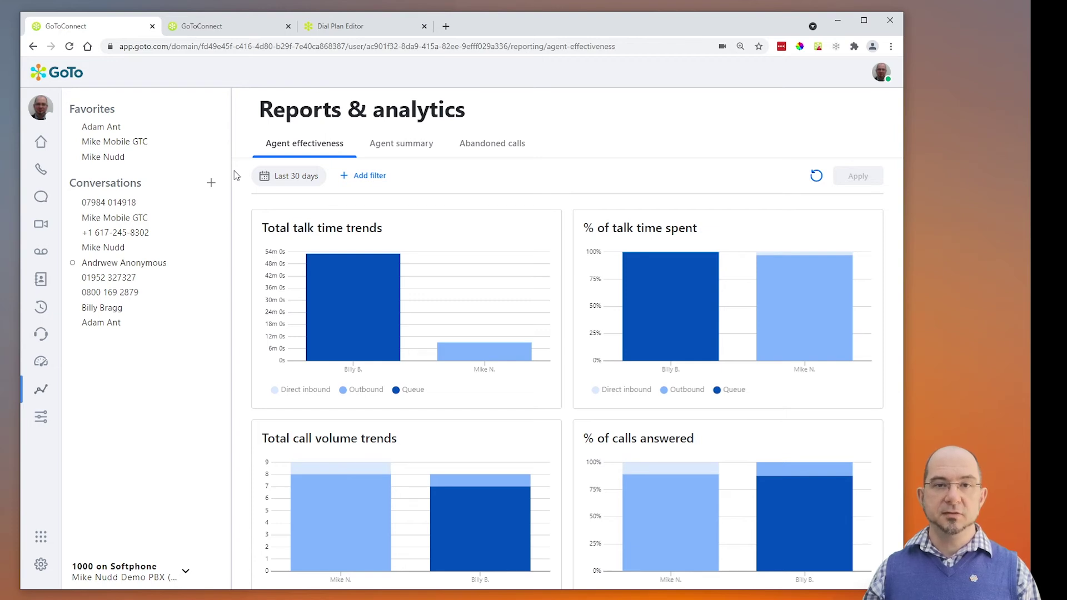
scroll(236, 176, "down", 5)
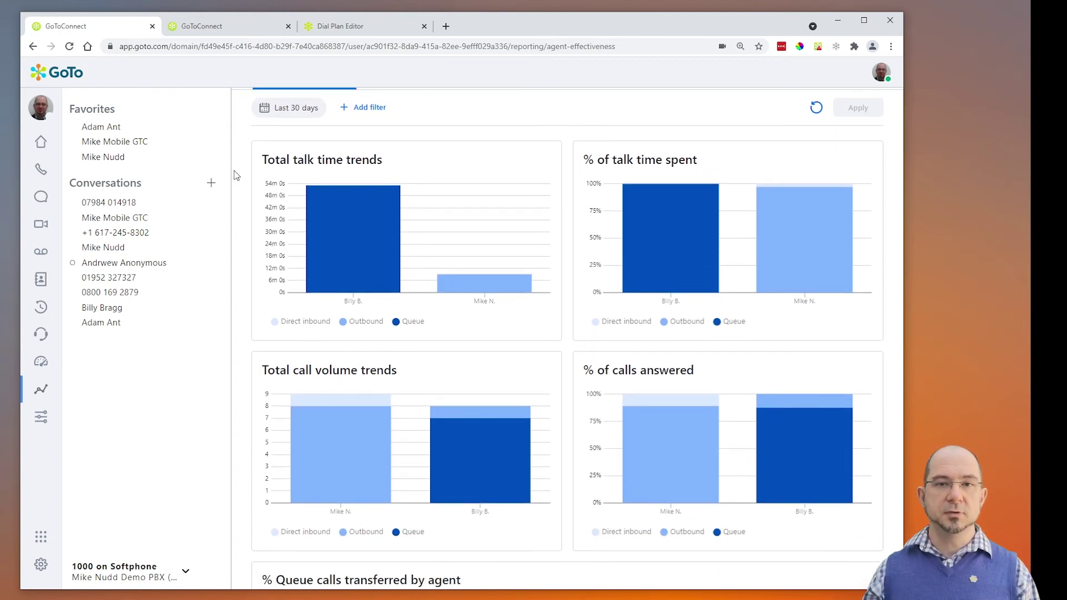
scroll(236, 176, "down", 5)
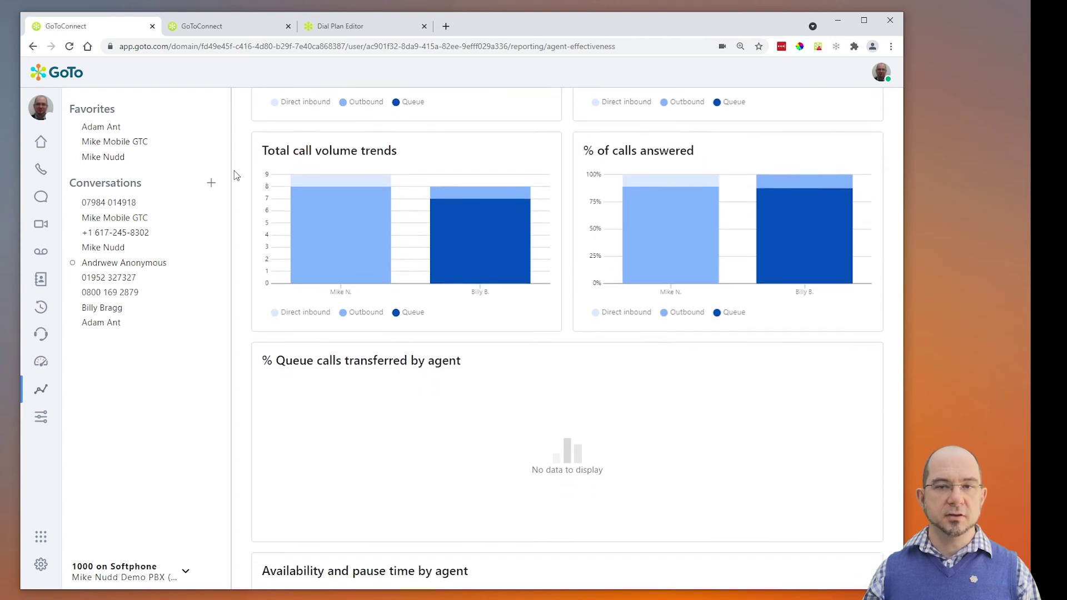
scroll(236, 175, "down", 3)
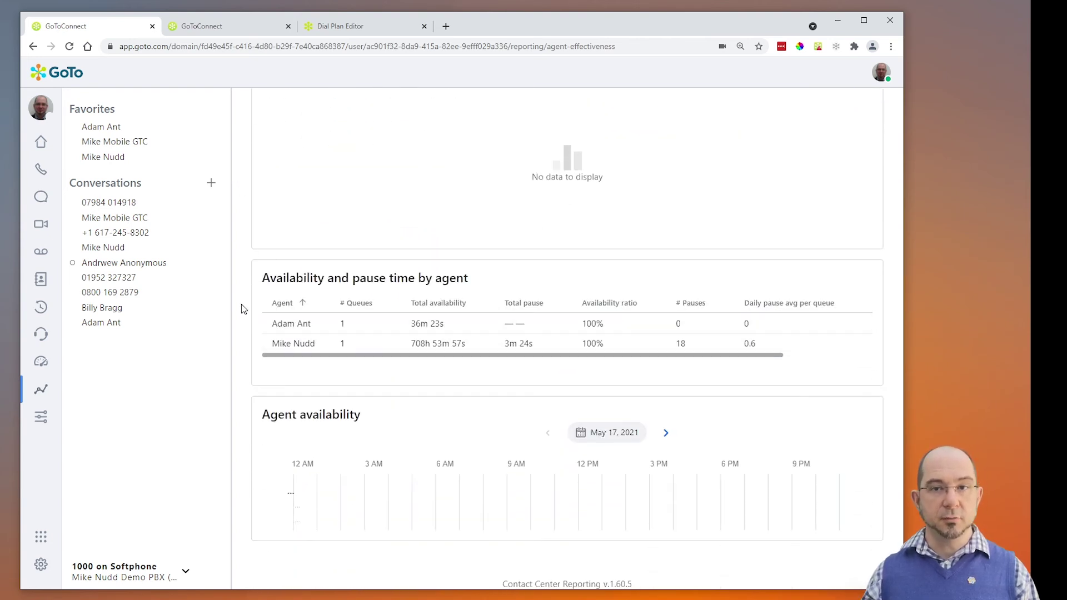
scroll(241, 305, "up", 1)
scroll(228, 222, "up", 9)
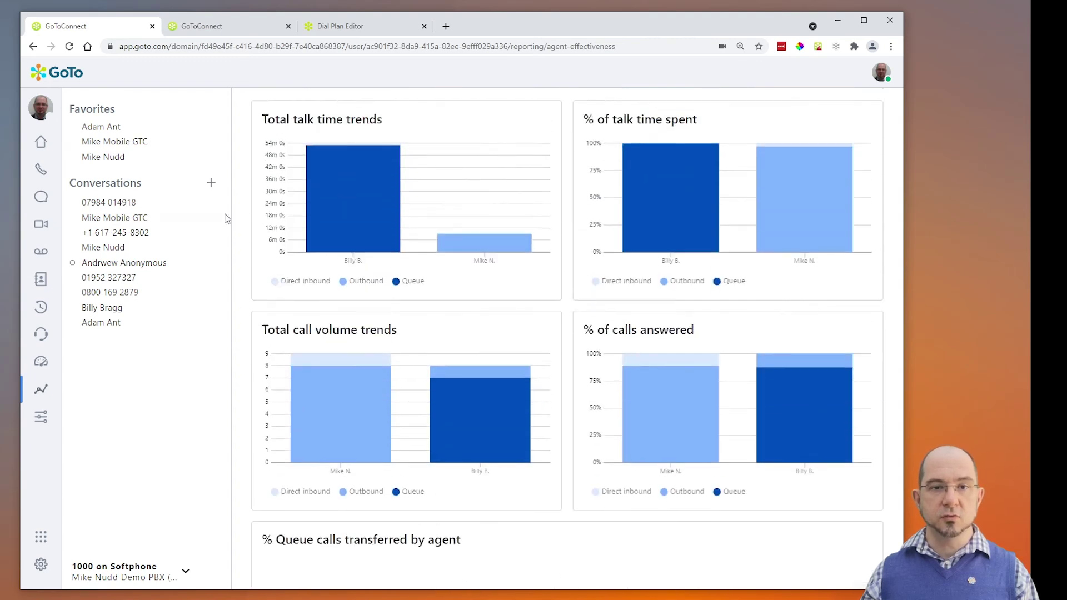
left_click(393, 144)
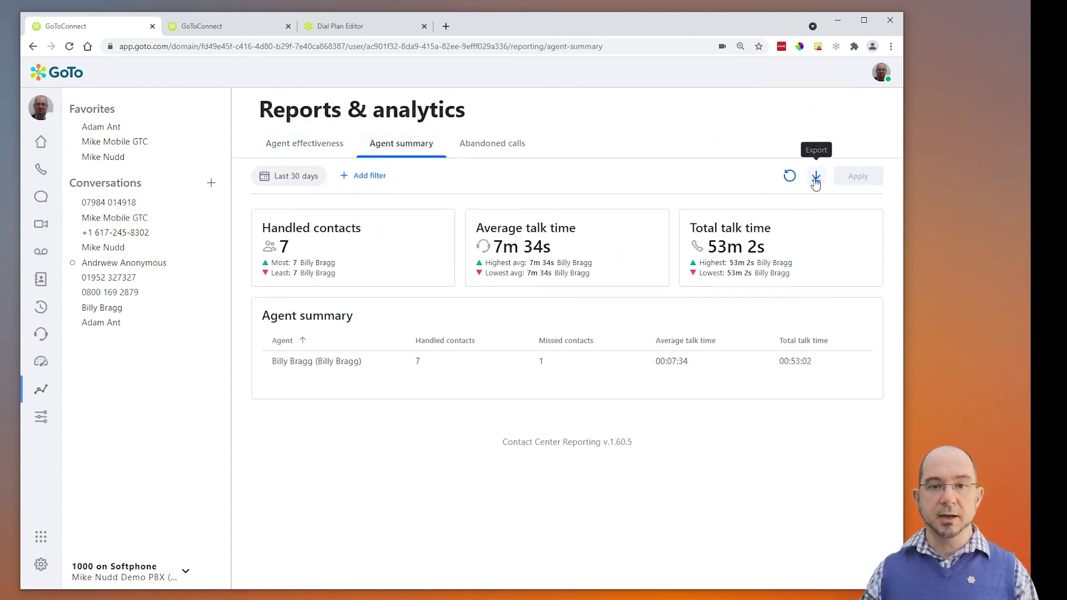
left_click(494, 146)
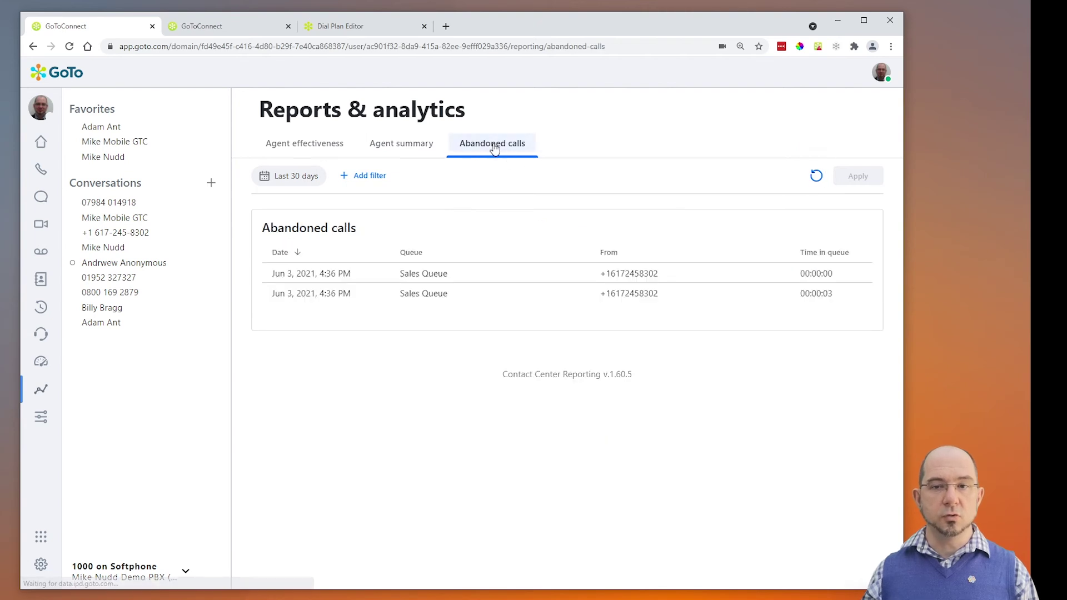